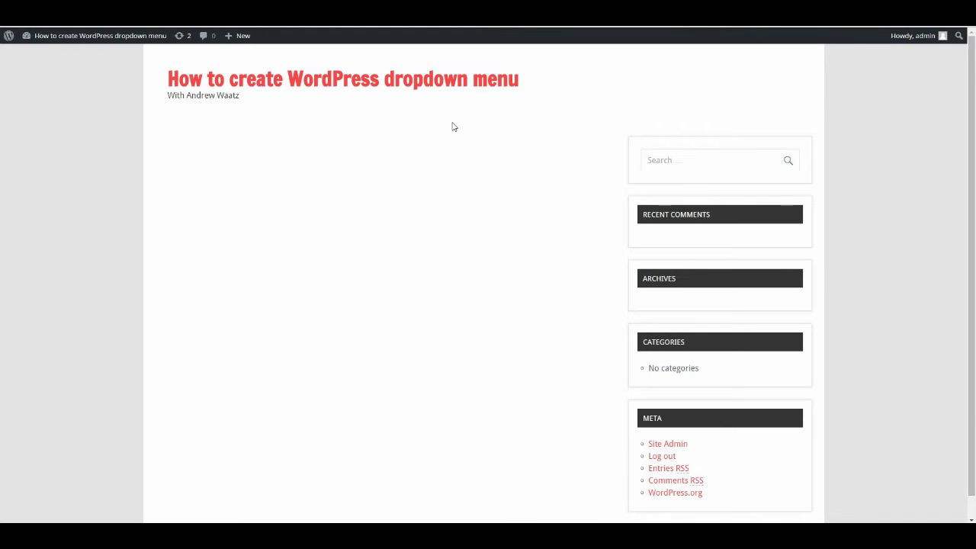
Go from the admin bar to the Dashboard, then to Appearance > Menus.
mouse_move(58, 38)
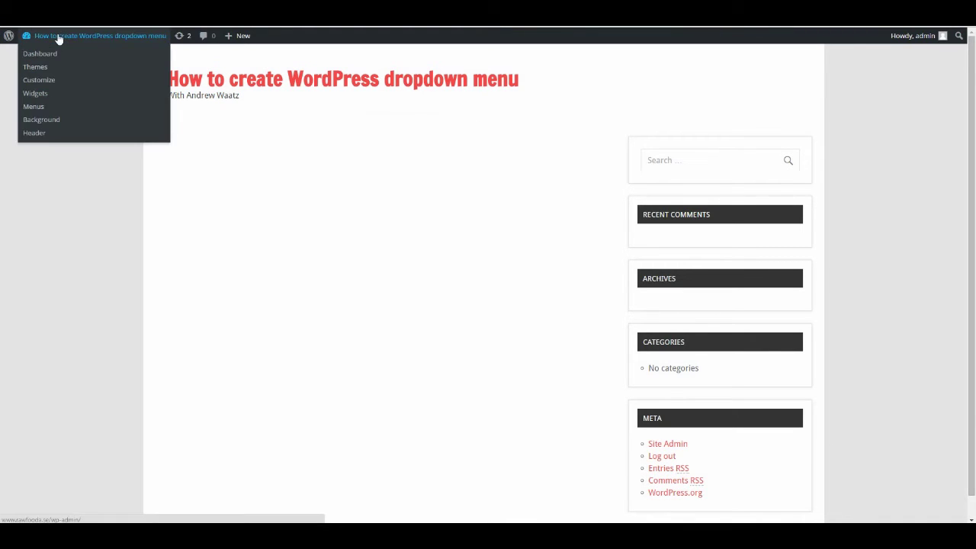
click(58, 35)
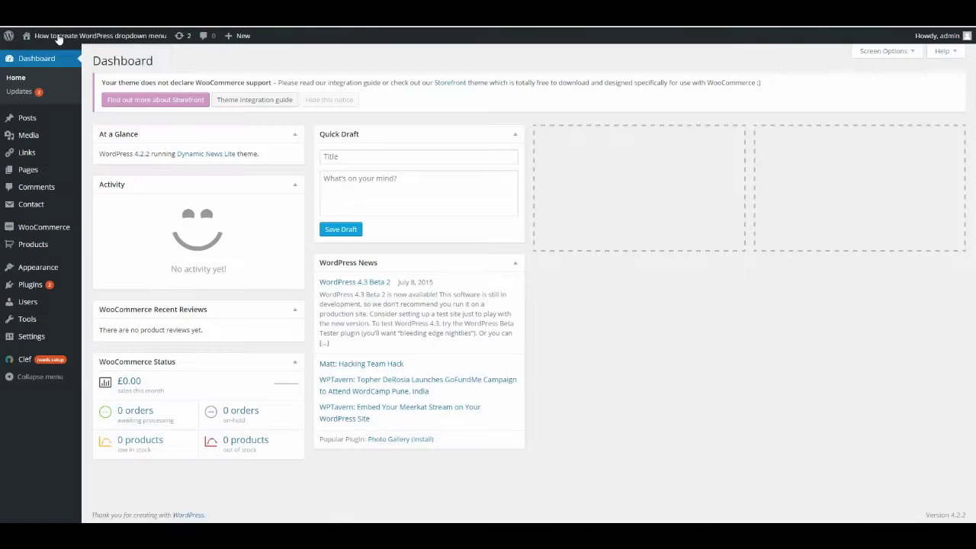
mouse_move(58, 39)
mouse_move(36, 269)
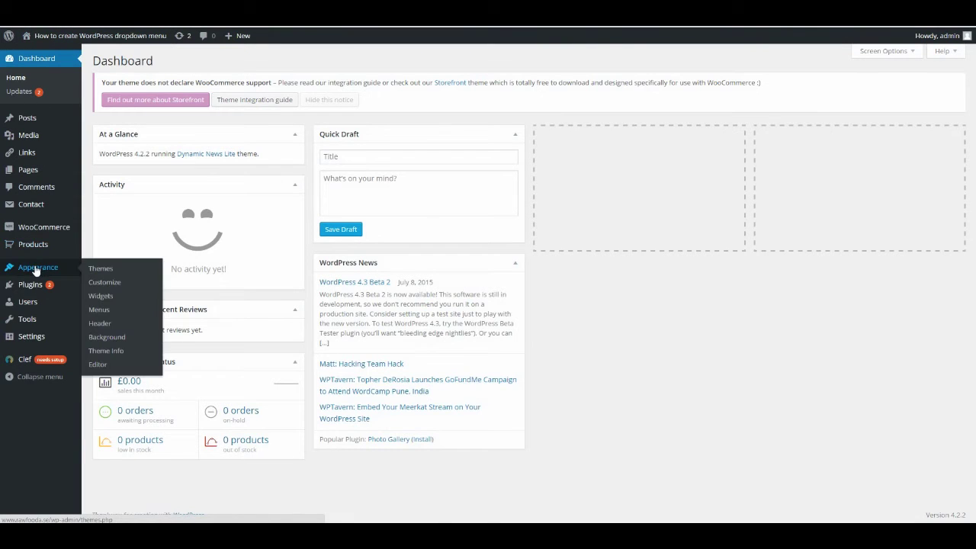
click(100, 310)
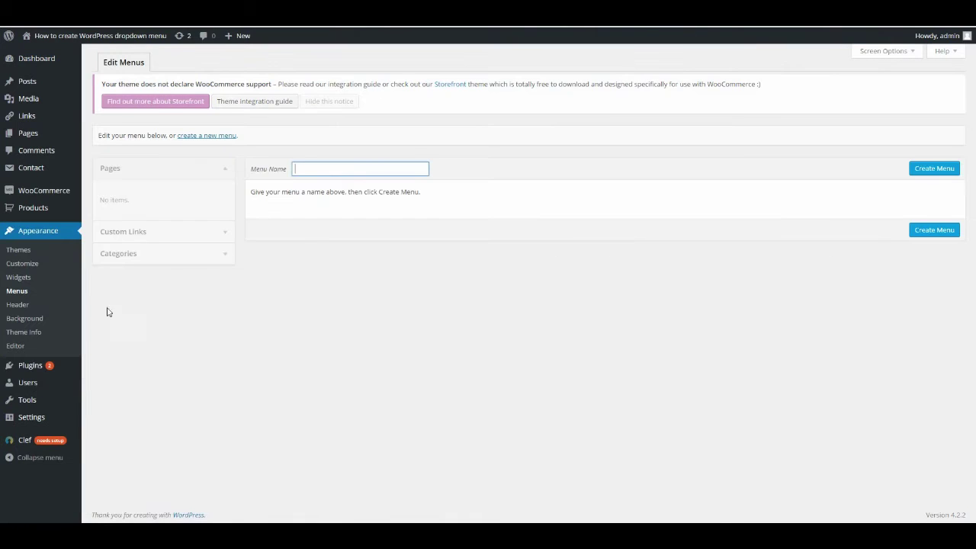
Create a new menu named 'Menu 1'.
click(303, 170)
text(M)
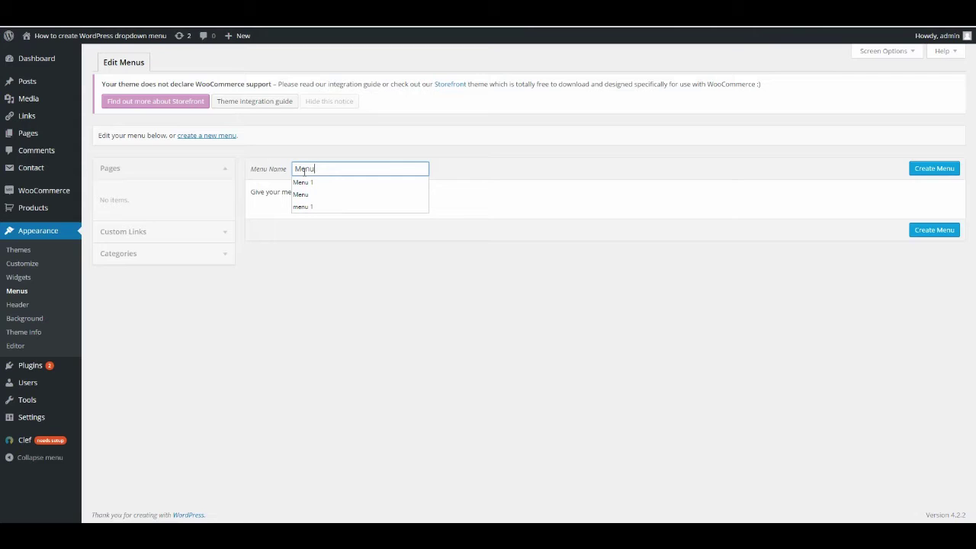
text(enu)
click(301, 182)
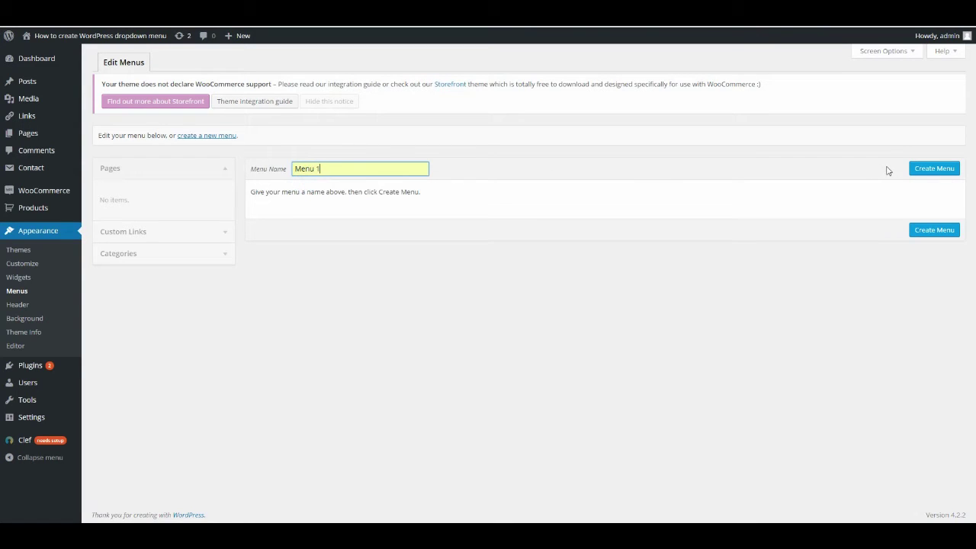
click(921, 175)
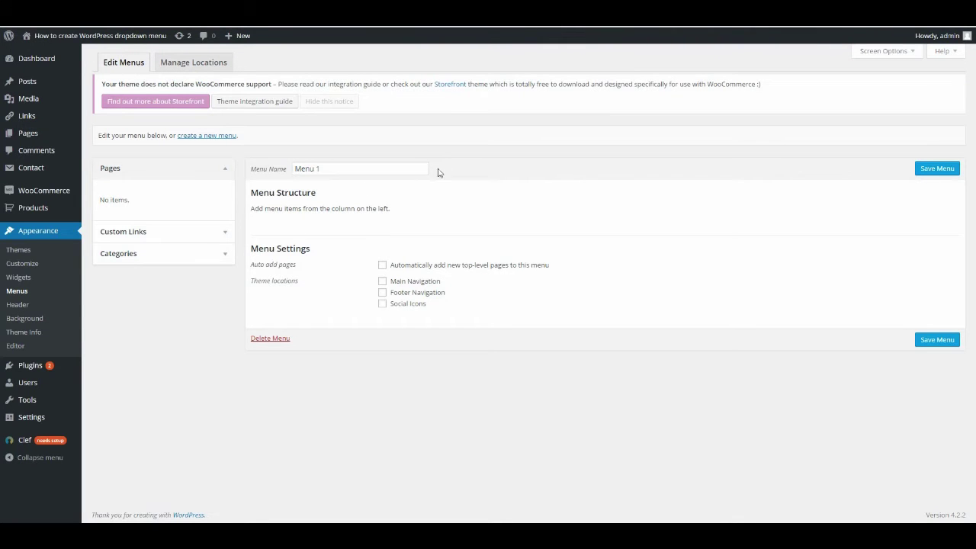
Enable auto-adding new top-level pages, assign Main Navigation, and save Menu 1.
click(382, 266)
click(383, 282)
click(930, 342)
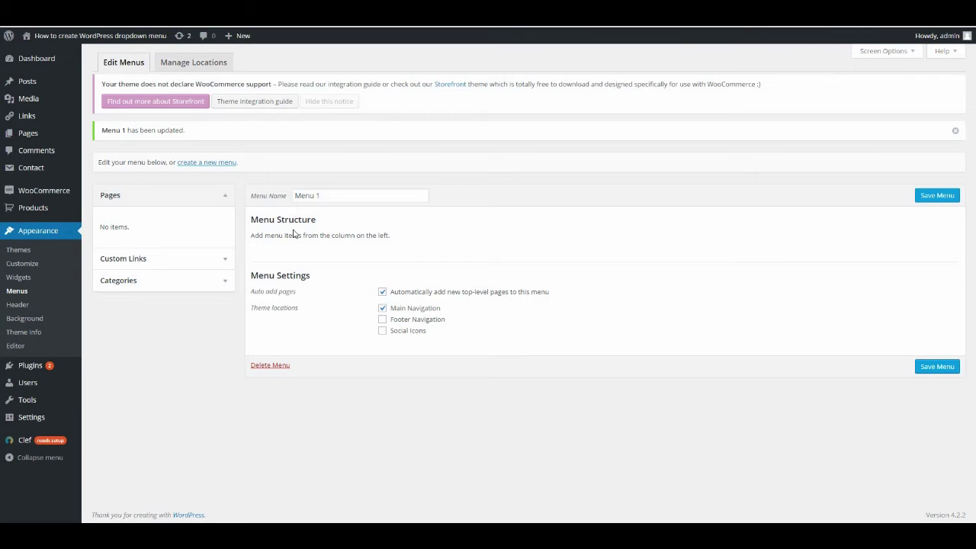
Visit the live site, return to the Dashboard, and go to Posts > Categories.
click(47, 36)
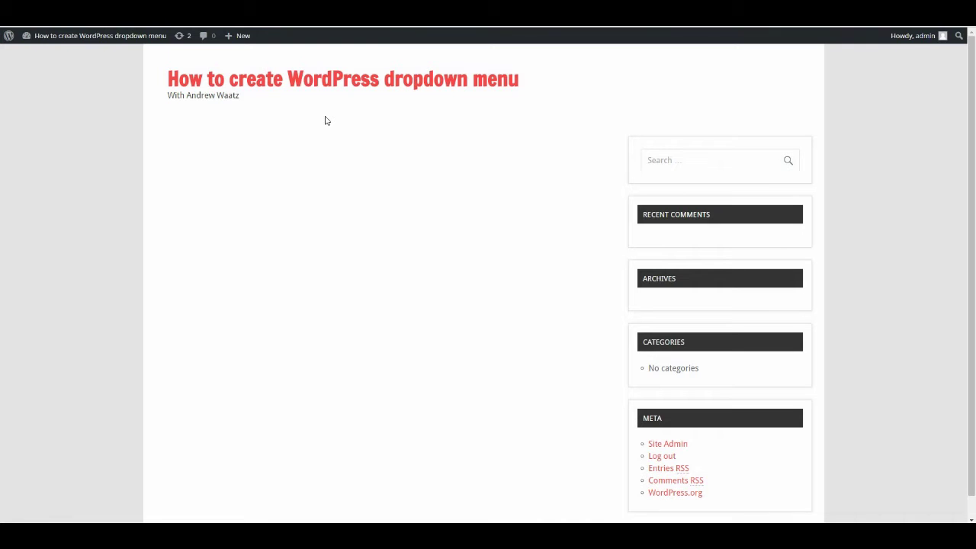
click(63, 37)
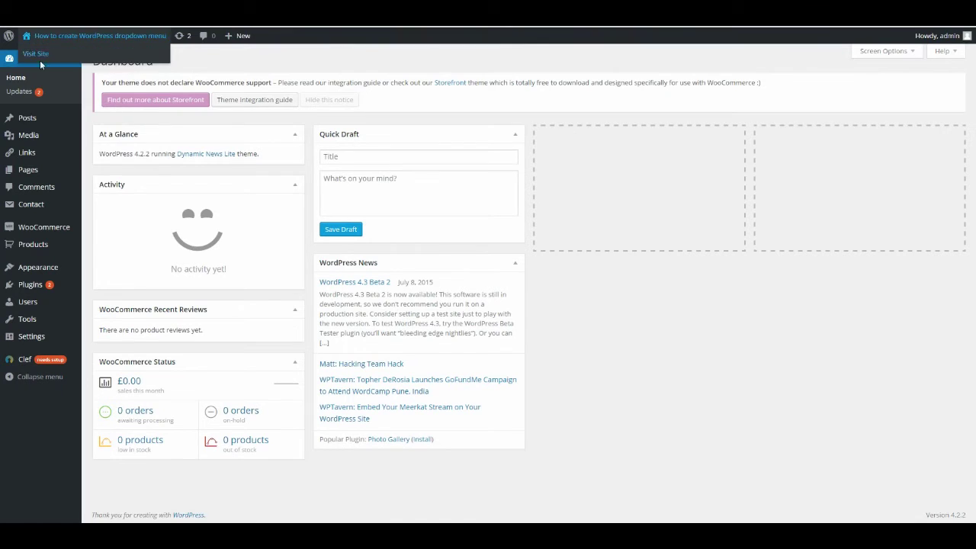
mouse_move(29, 118)
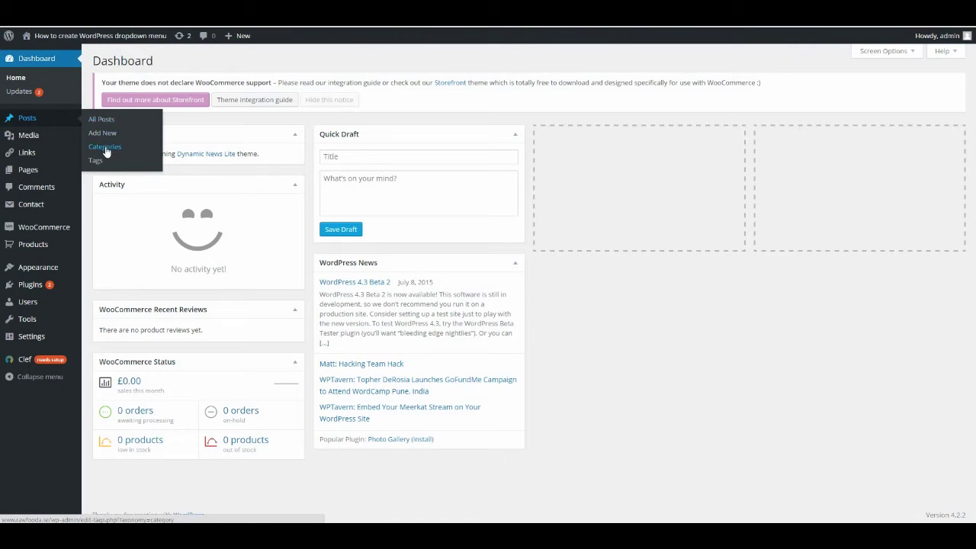
click(105, 147)
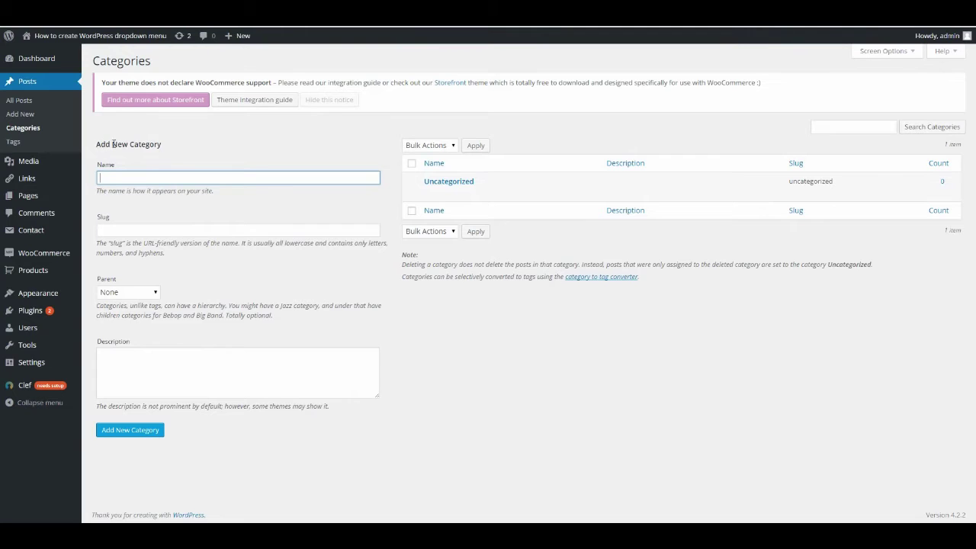
Add a top-level category named Animals with slug animals.
click(146, 173)
text(Animals)
click(116, 229)
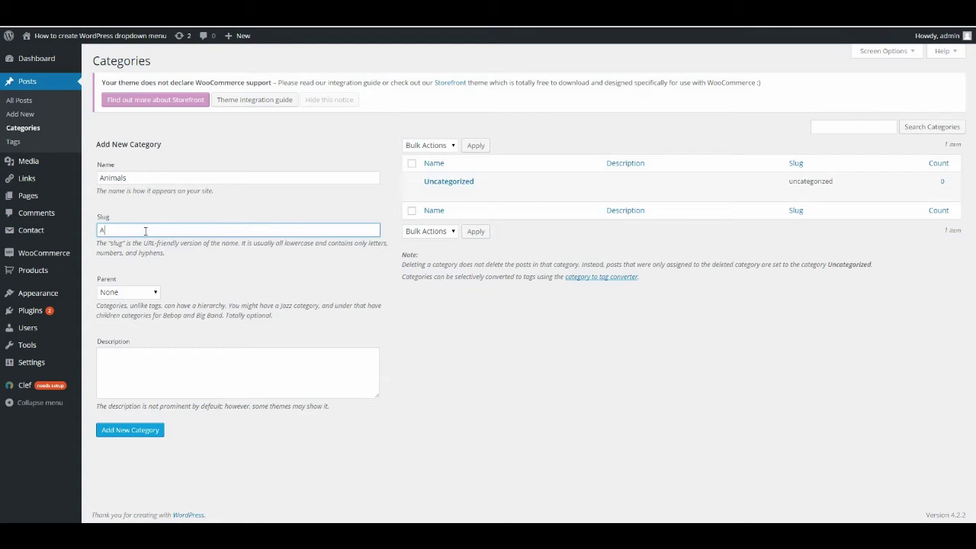
text(Animals)
click(114, 433)
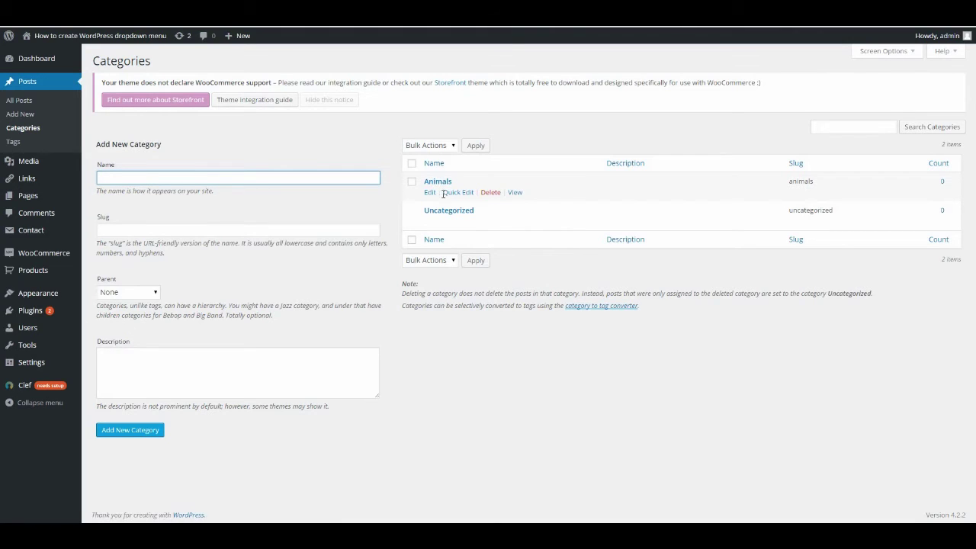
Add the category Dogs with Animals as its parent.
click(257, 177)
text(Dogs)
click(126, 230)
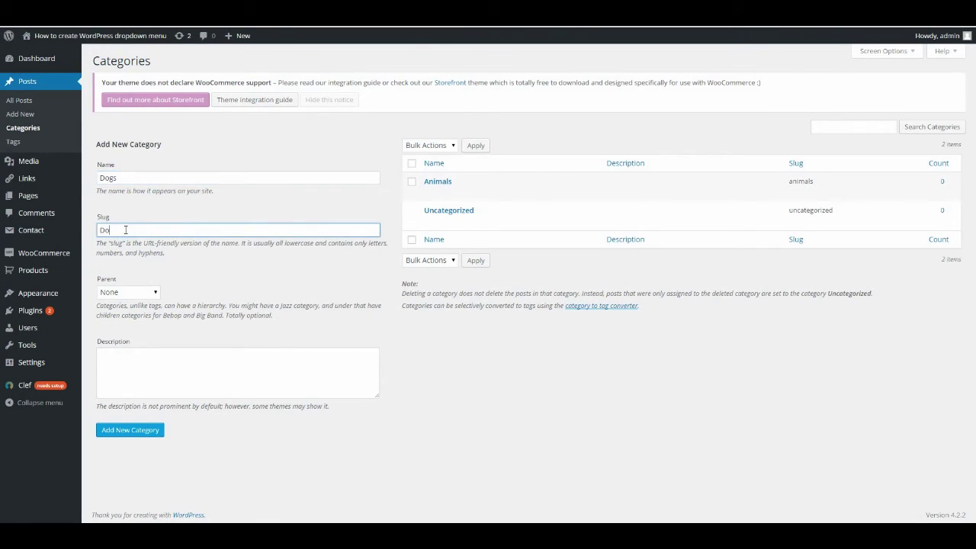
click(109, 294)
click(113, 315)
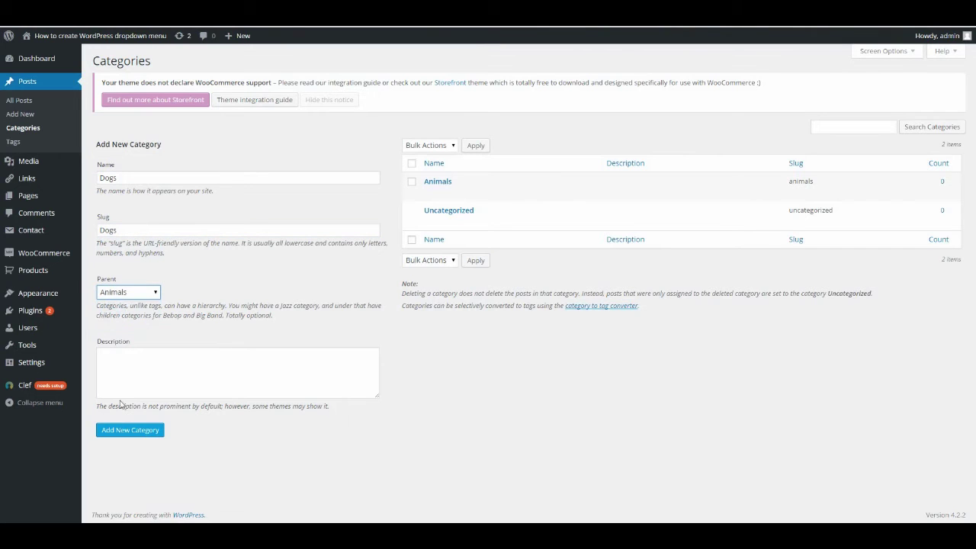
click(116, 436)
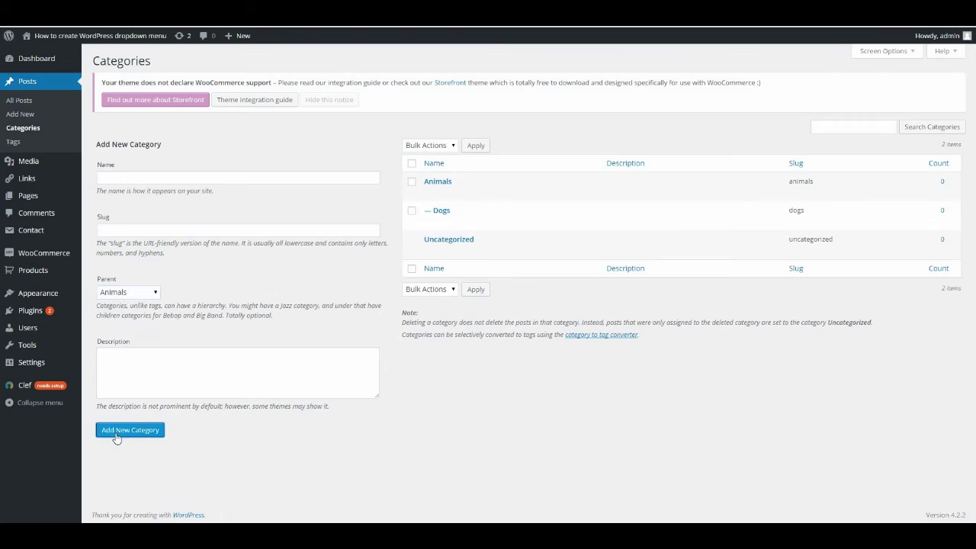
Add the category Cats with Animals as its parent.
click(139, 180)
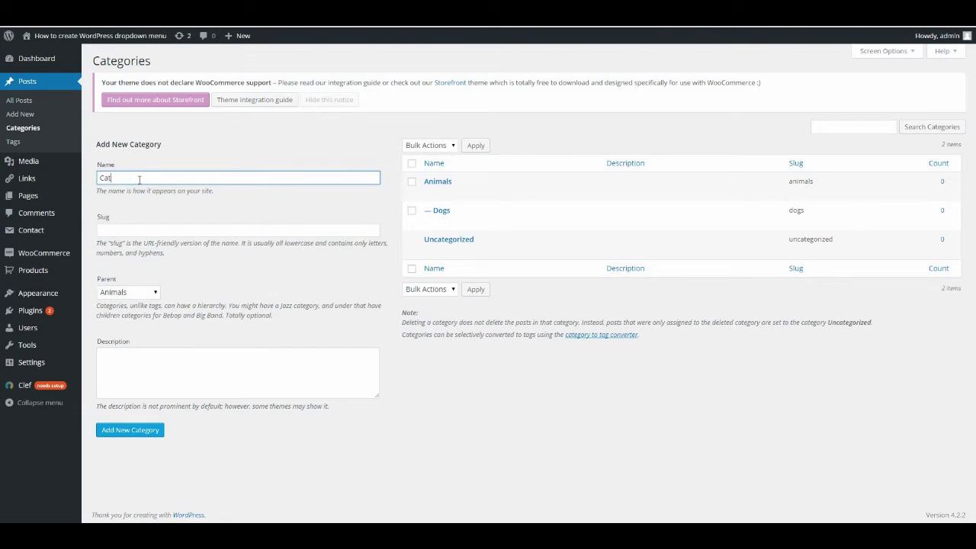
click(120, 229)
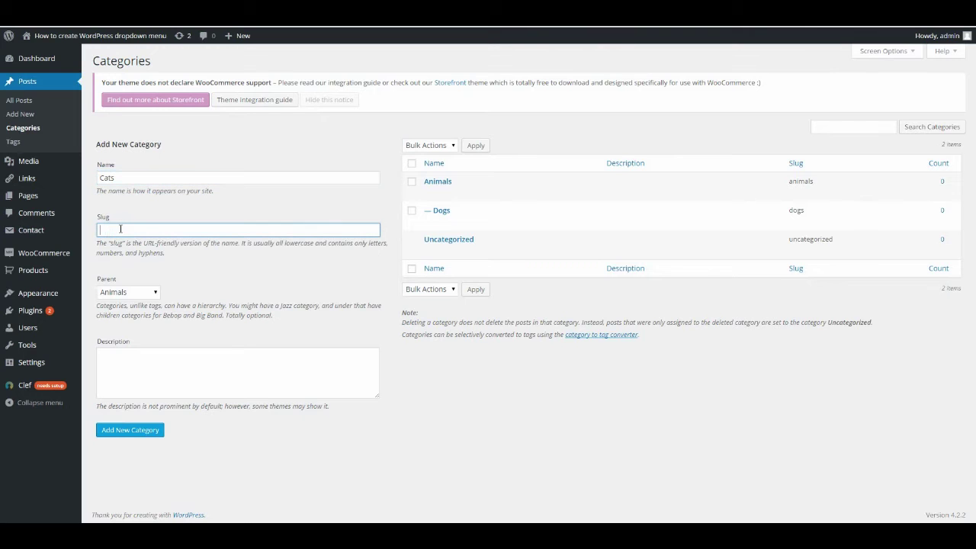
text(Cats)
click(128, 292)
click(124, 315)
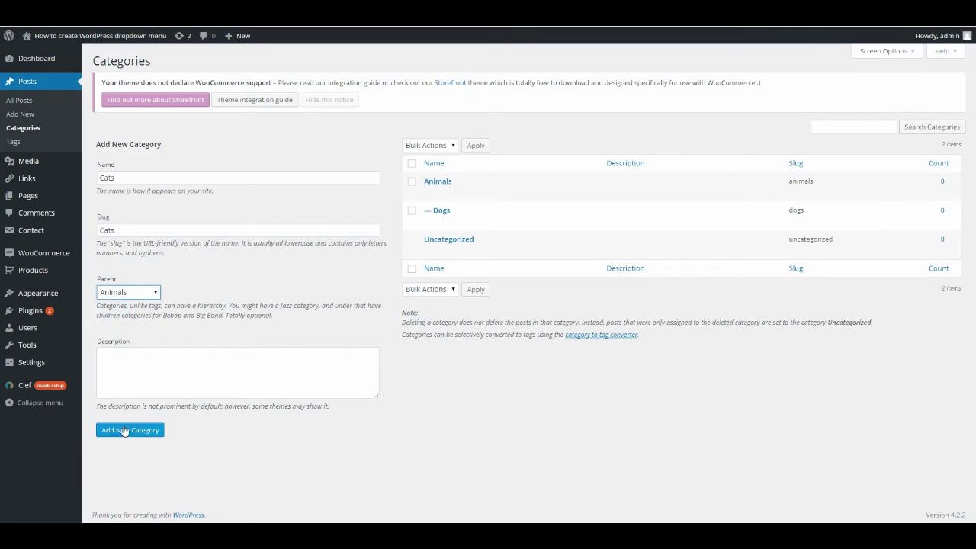
click(125, 432)
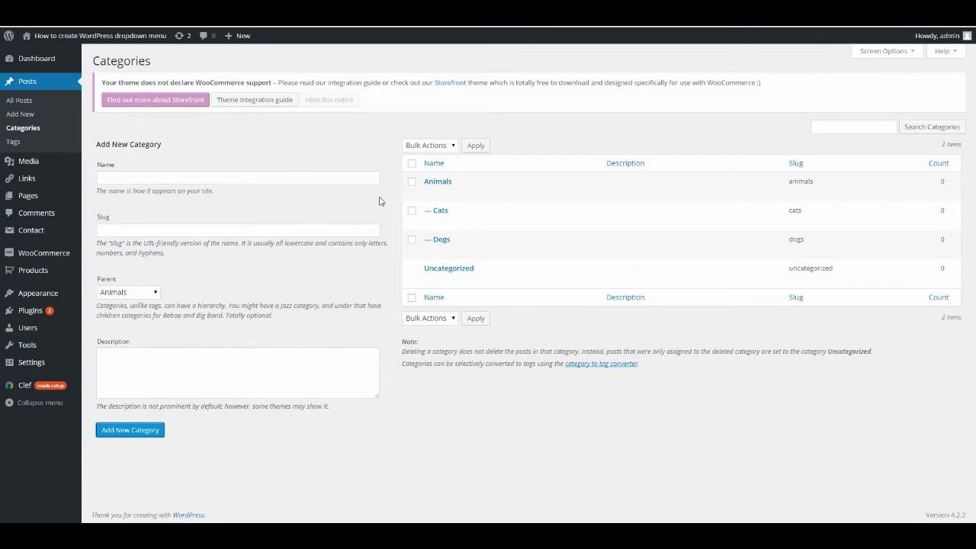
mouse_move(448, 223)
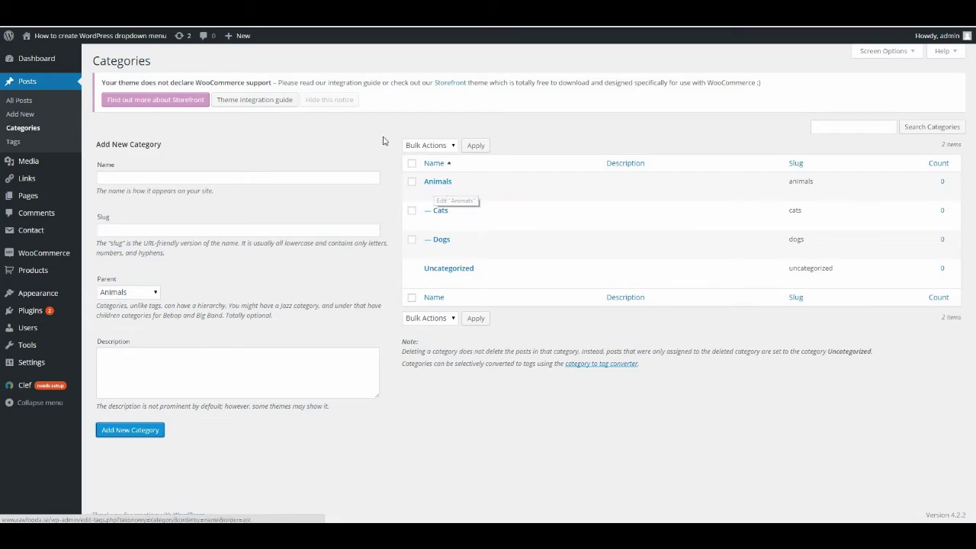
Visit the live site, then return to the Dashboard's Appearance > Menus page.
click(40, 34)
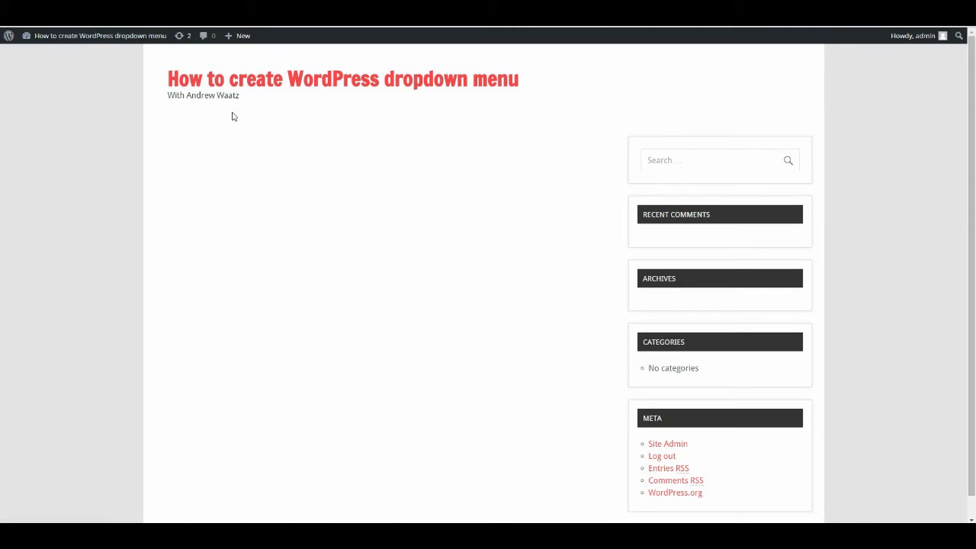
click(57, 36)
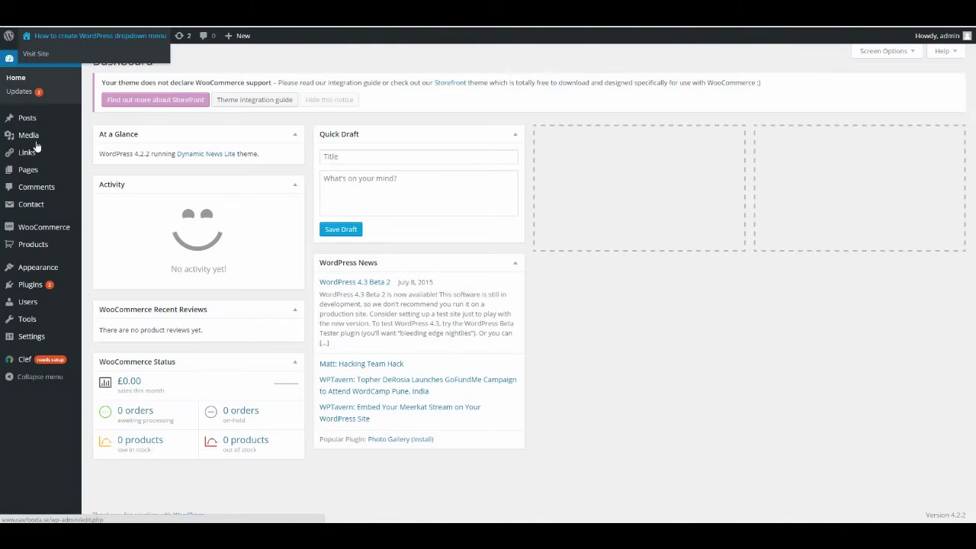
mouse_move(45, 267)
click(106, 311)
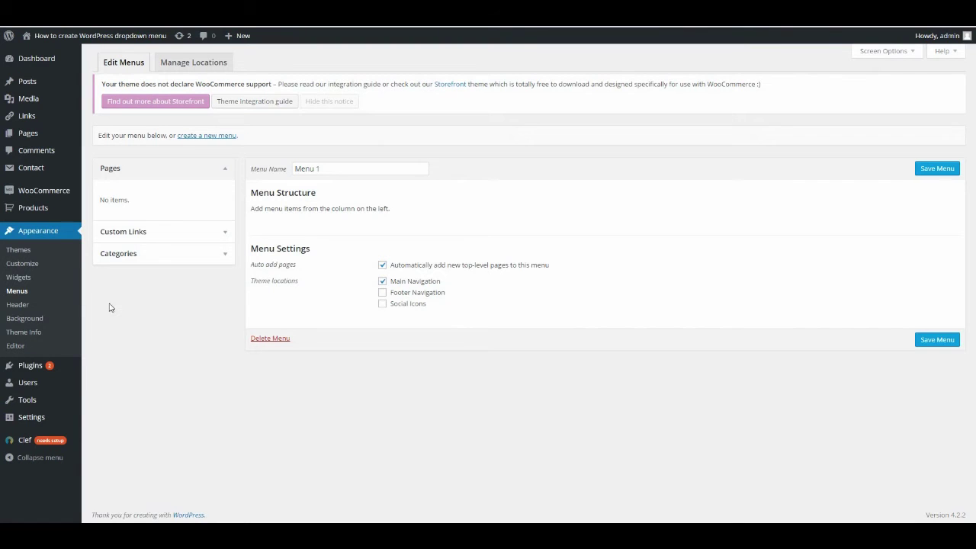
Add the Animals, Cats and Dogs categories to Menu 1 from Categories > View All.
click(116, 256)
click(159, 242)
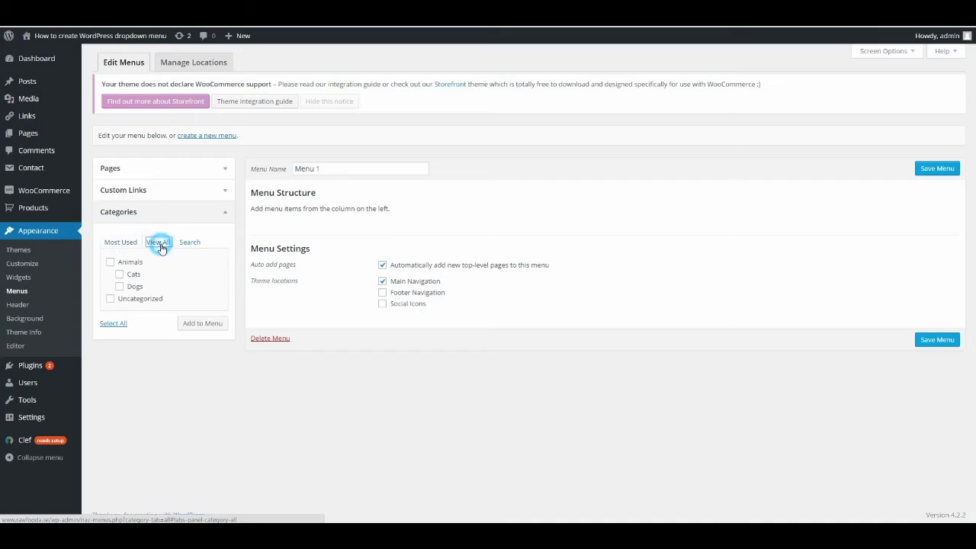
click(111, 263)
click(119, 274)
click(119, 286)
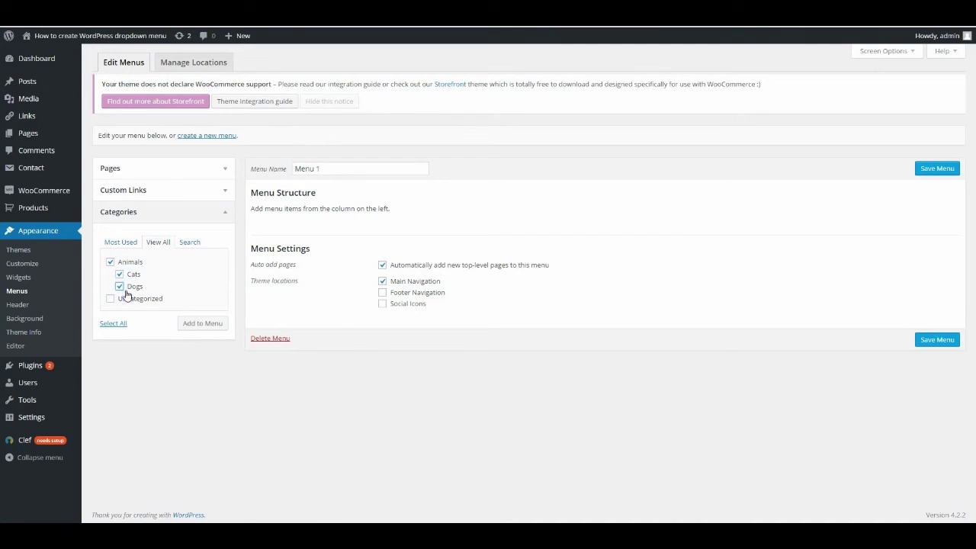
click(199, 328)
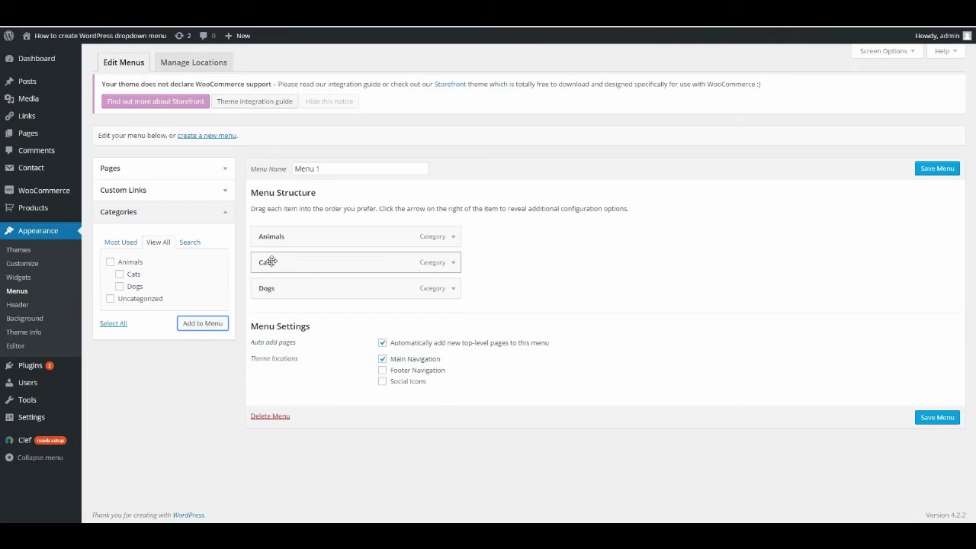
Nest Cats and Dogs under Animals, save Menu 1, and view the live site.
click(273, 263)
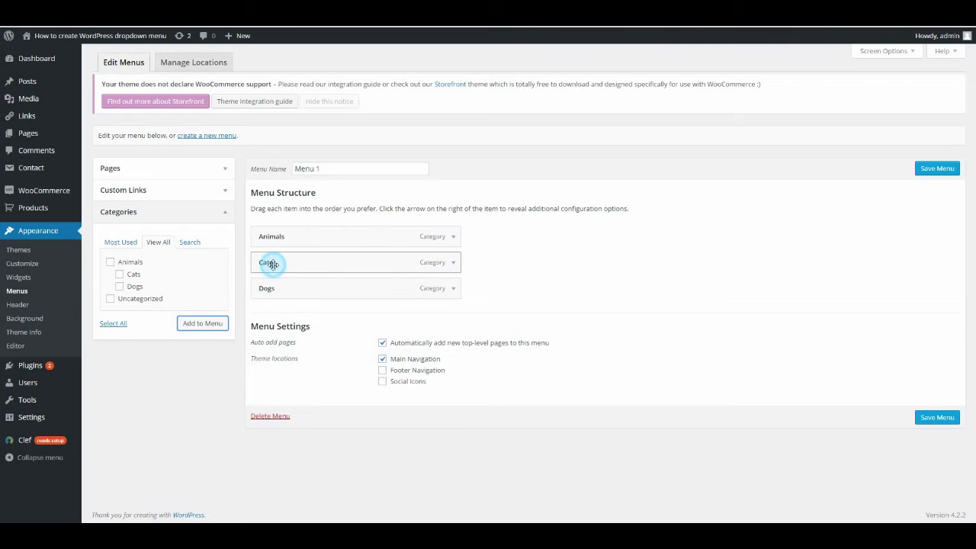
drag(273, 264, 289, 266)
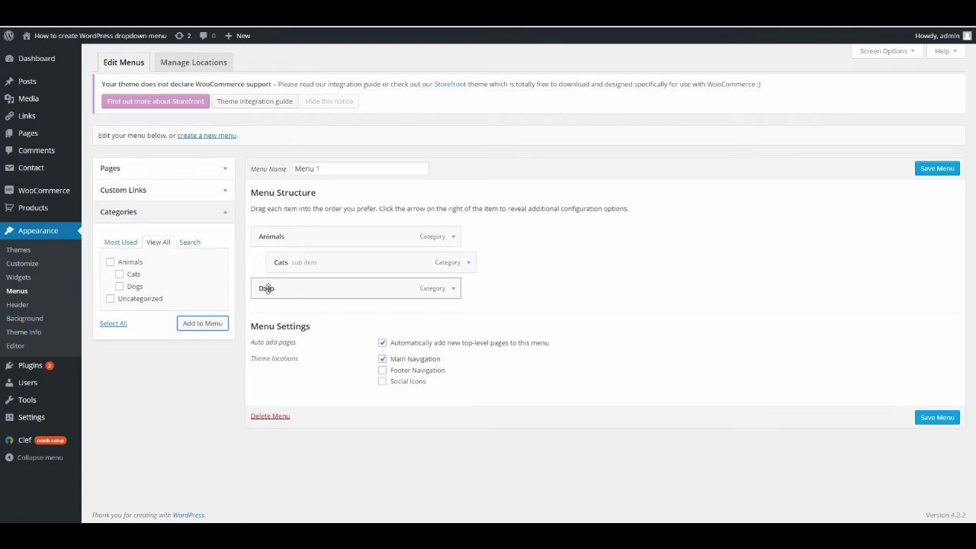
drag(267, 288, 269, 288)
drag(273, 289, 296, 298)
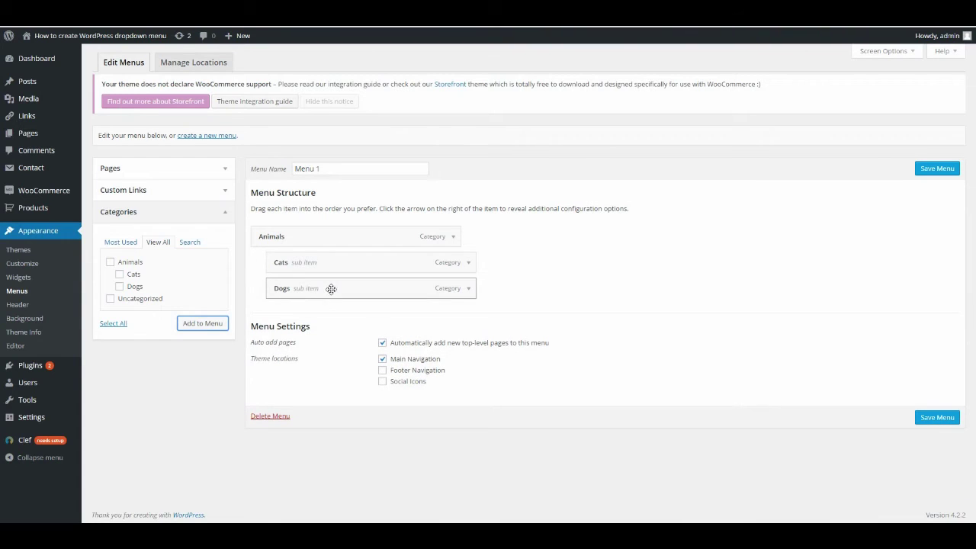
click(941, 420)
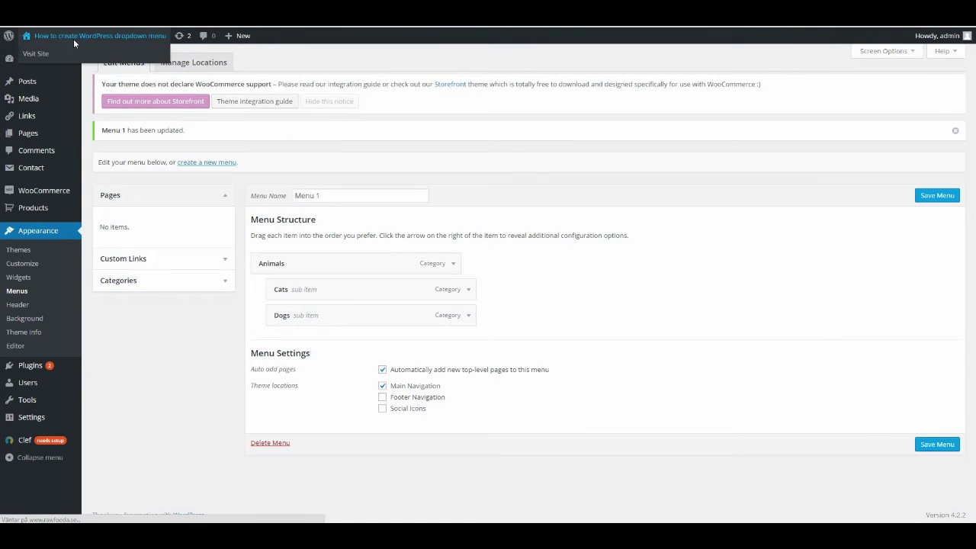
click(73, 39)
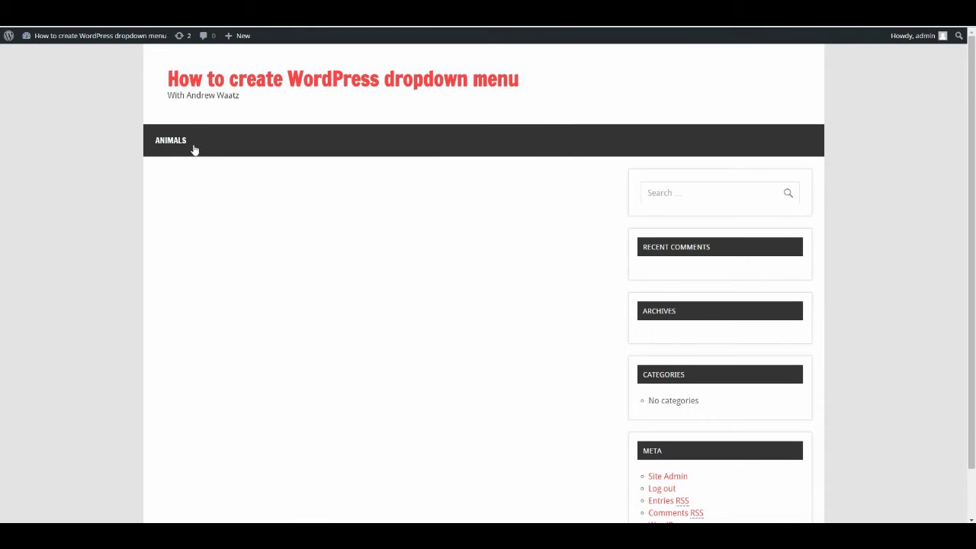
mouse_move(163, 140)
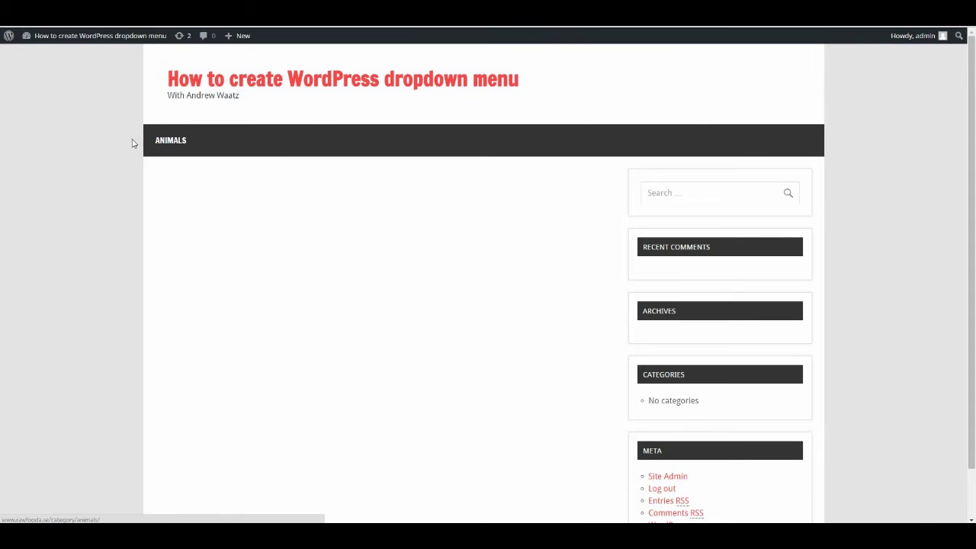
In Posts > Categories, add 'Cat pictures' with the same slug and parent Cats.
mouse_move(62, 42)
click(46, 35)
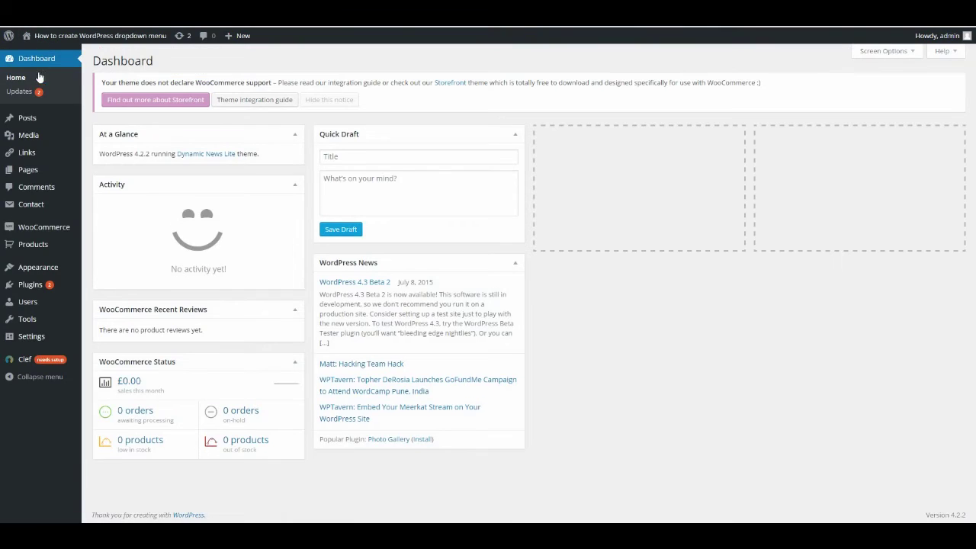
mouse_move(46, 125)
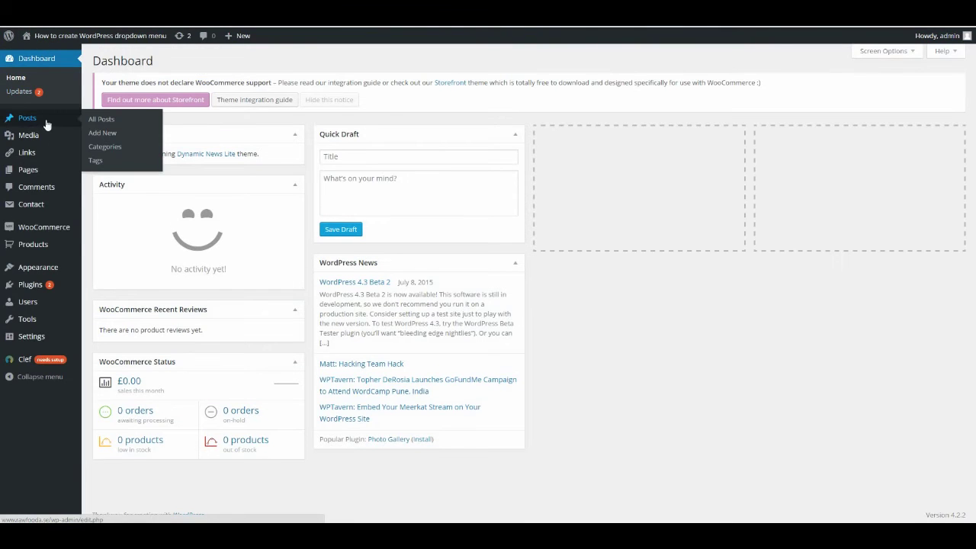
click(107, 147)
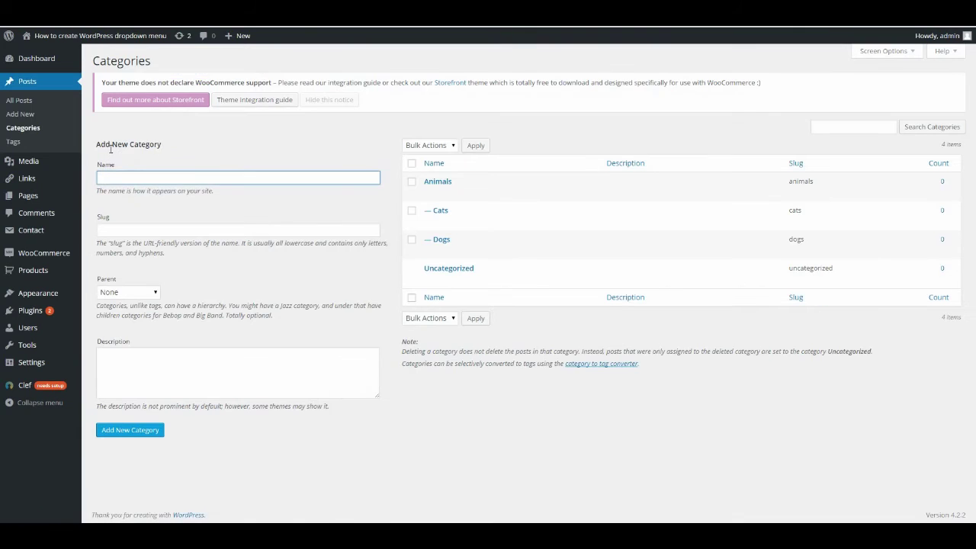
click(137, 176)
drag(148, 173, 97, 177)
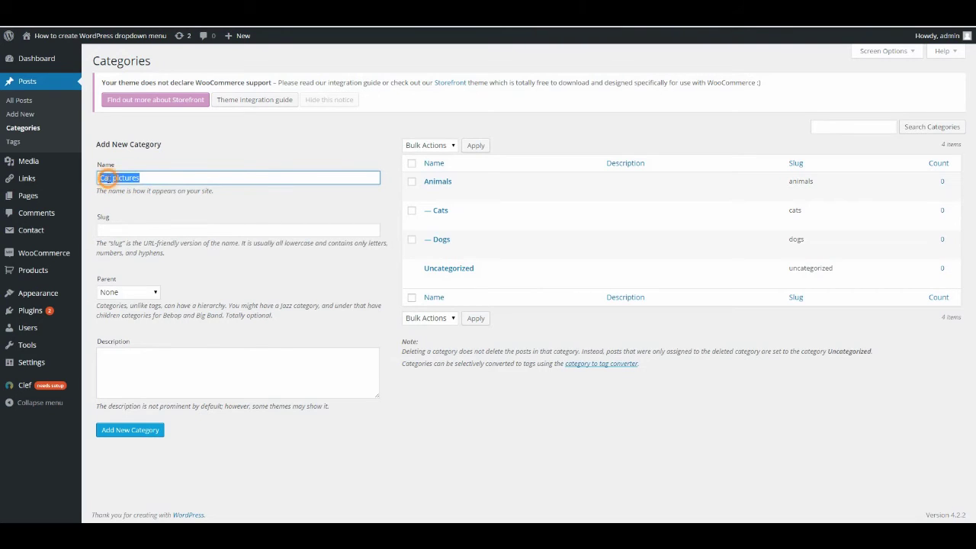
right_click(107, 178)
click(133, 227)
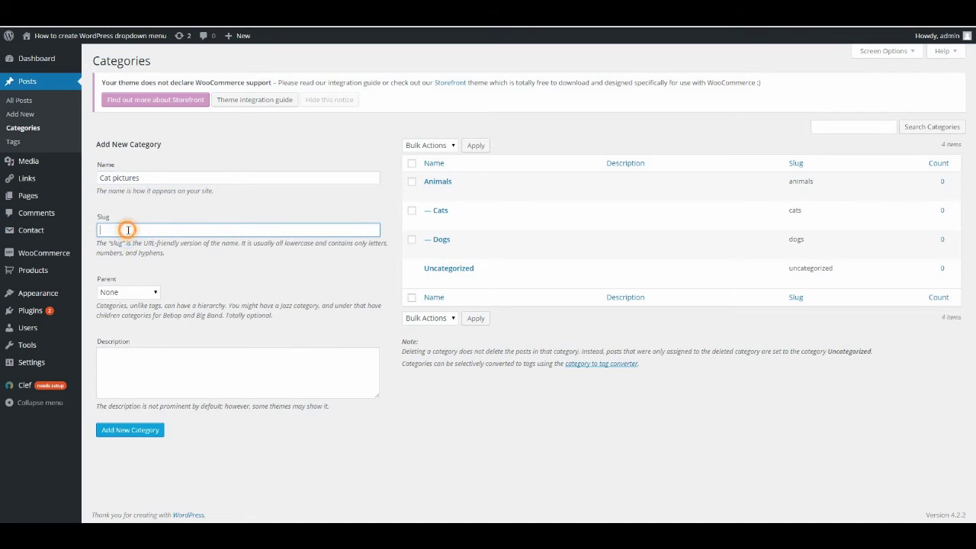
right_click(127, 229)
click(153, 292)
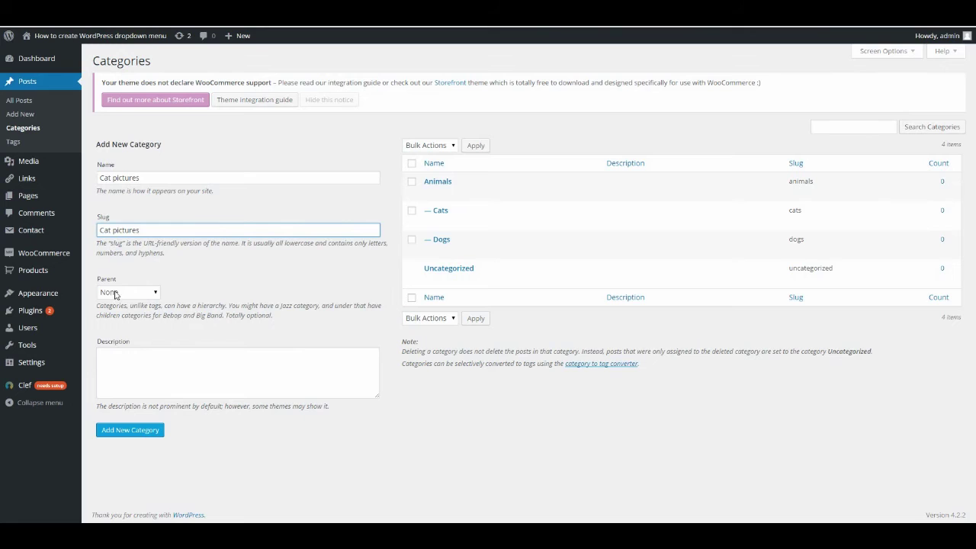
click(112, 294)
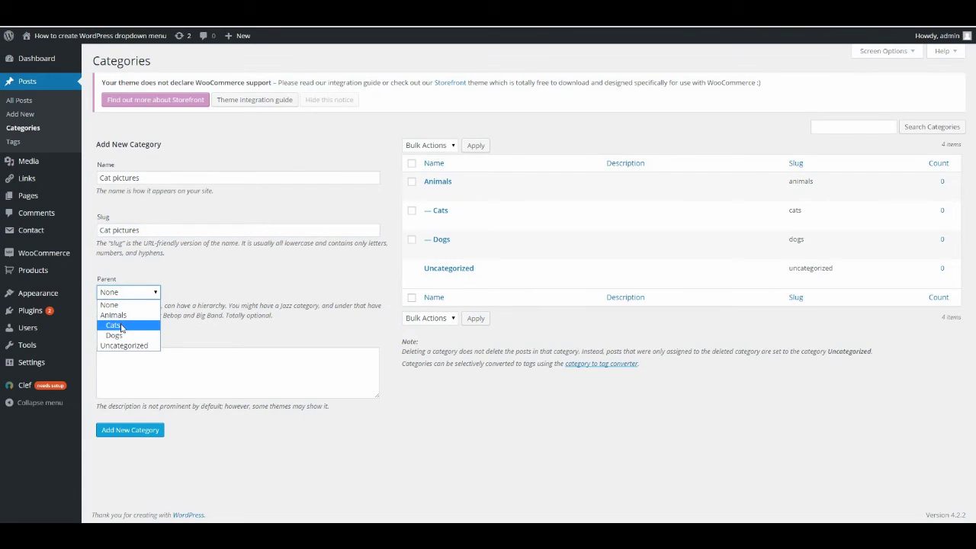
click(121, 327)
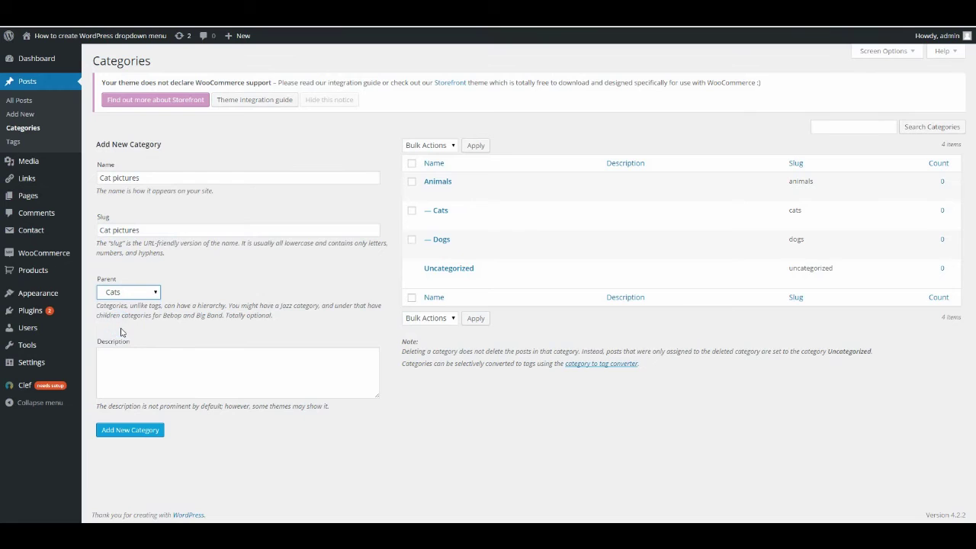
click(134, 433)
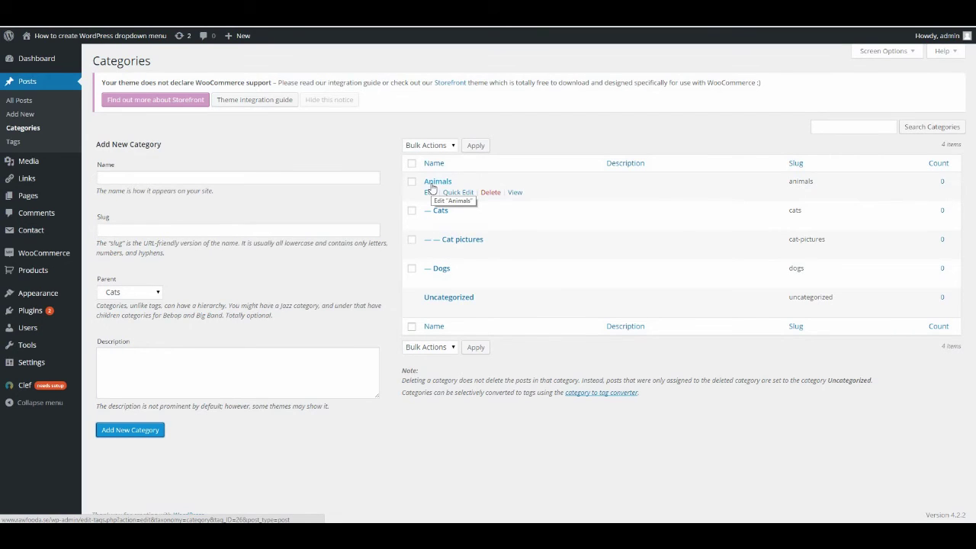
Add the category 'Dog pictures' with the same slug and parent Dogs.
click(106, 177)
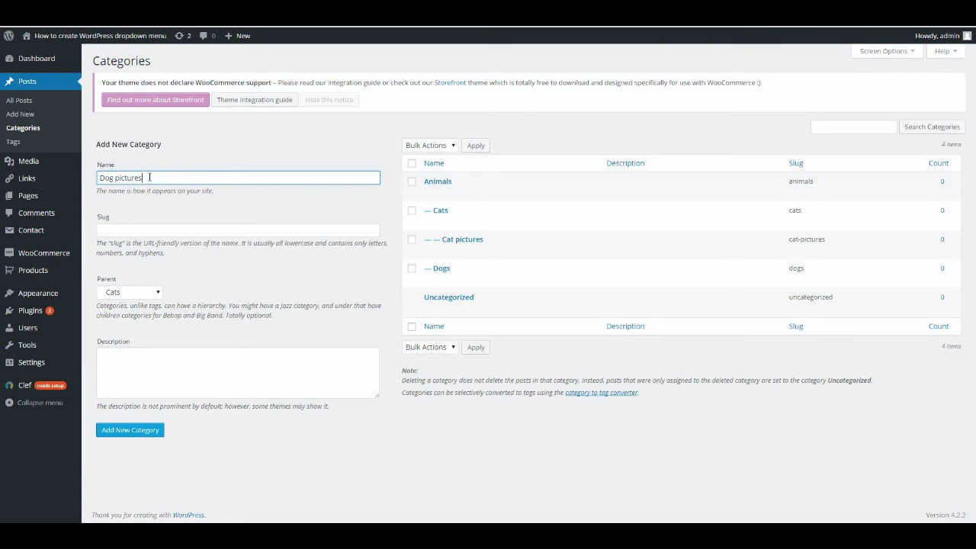
drag(150, 176, 100, 177)
right_click(107, 179)
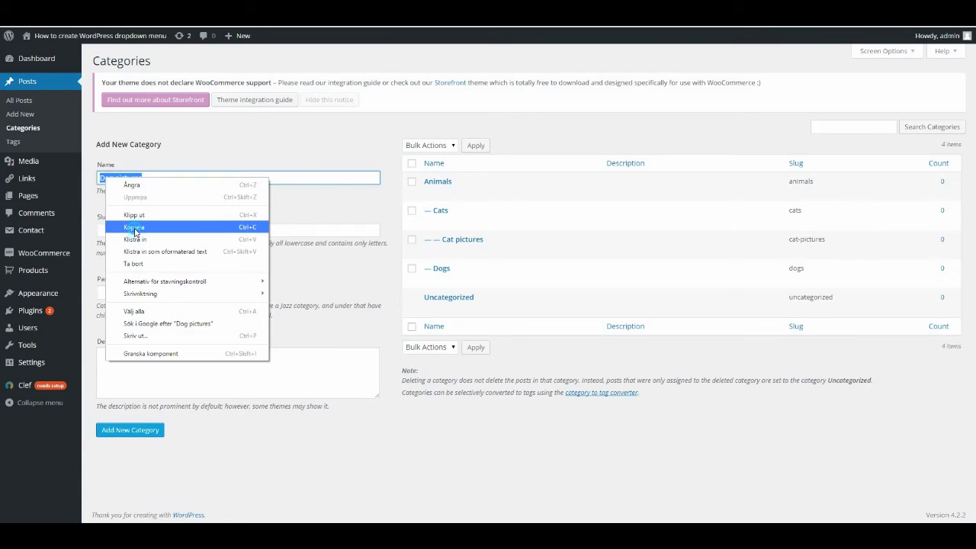
click(135, 228)
click(127, 230)
right_click(116, 229)
click(135, 295)
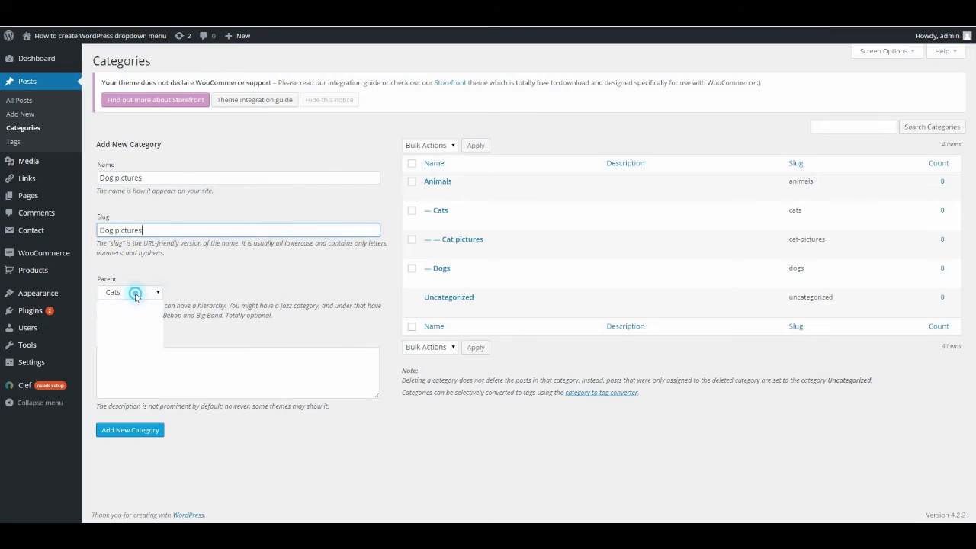
click(128, 342)
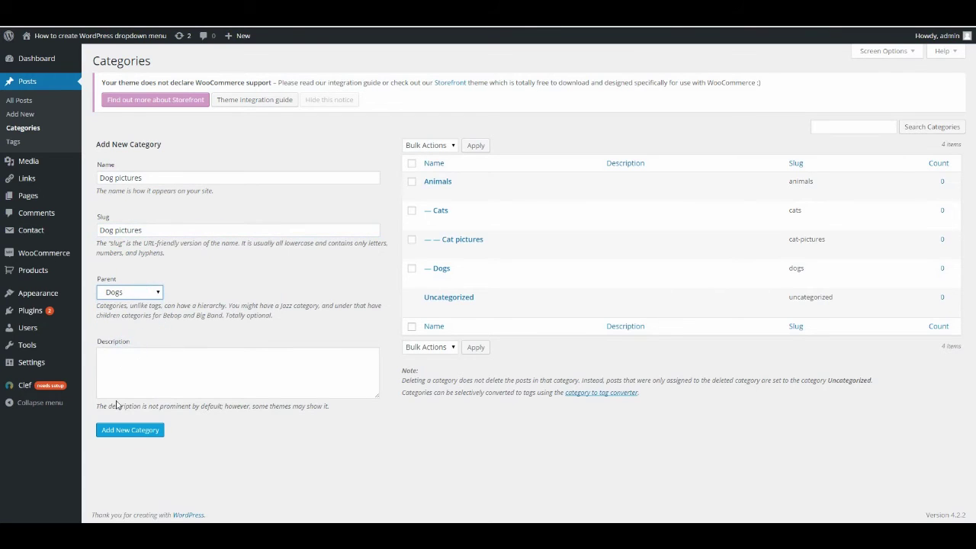
click(116, 431)
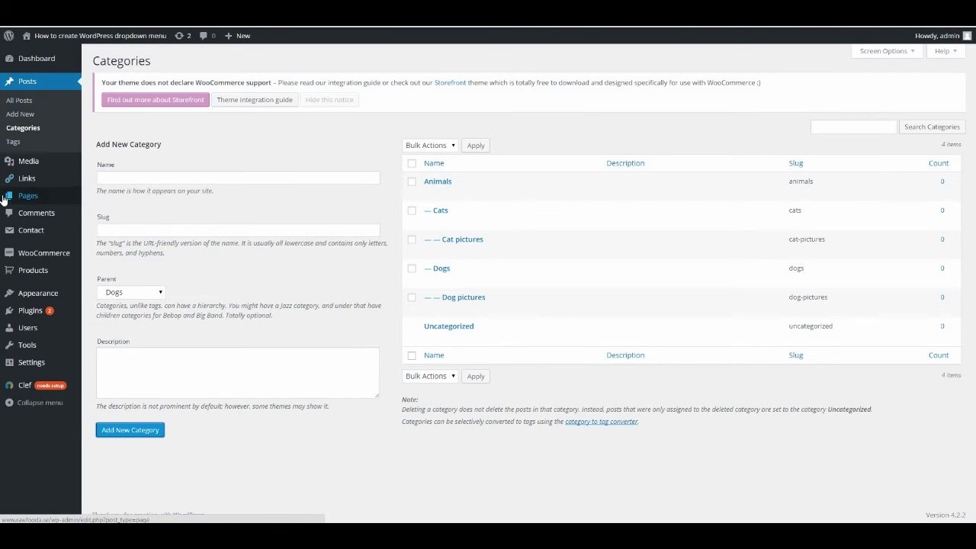
Add the Cat pictures and Dog pictures categories to Menu 1.
mouse_move(32, 293)
click(108, 335)
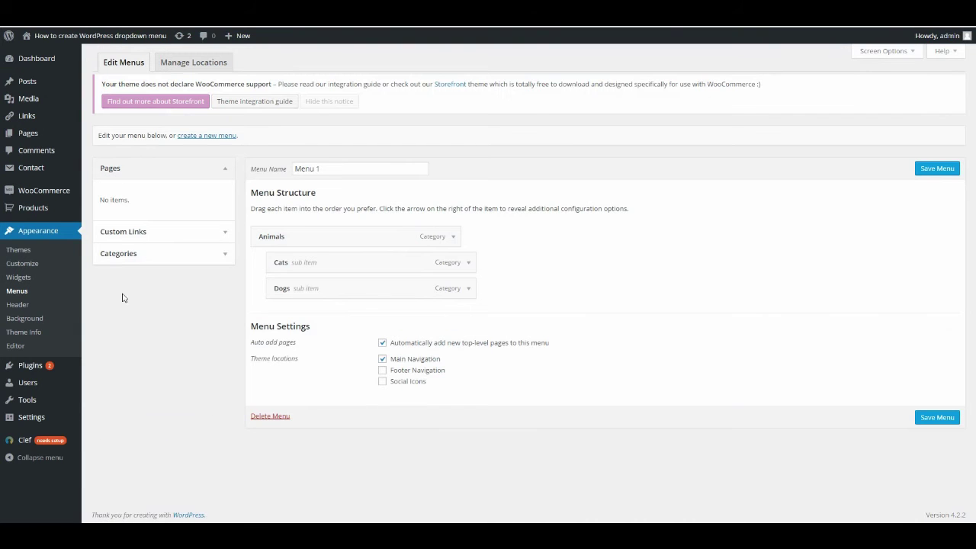
click(143, 254)
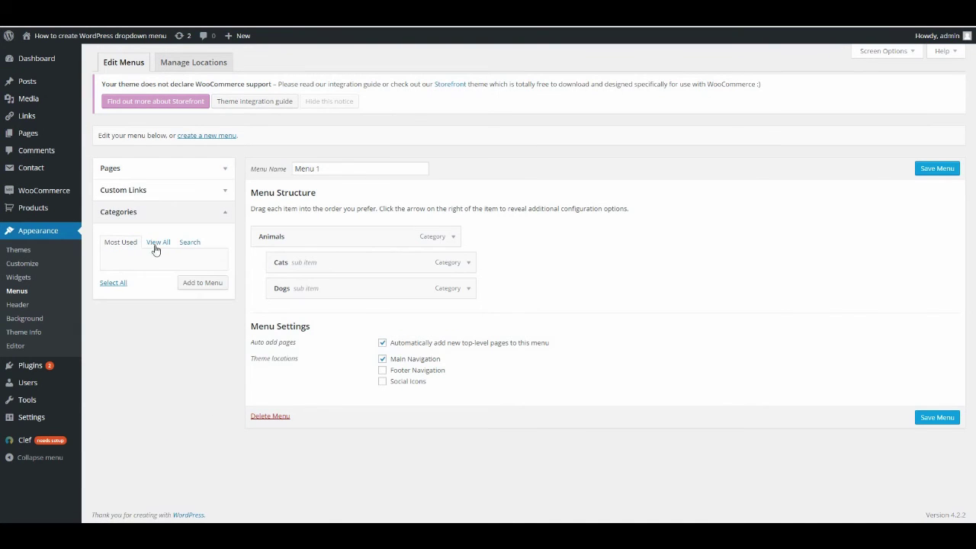
click(156, 244)
click(129, 287)
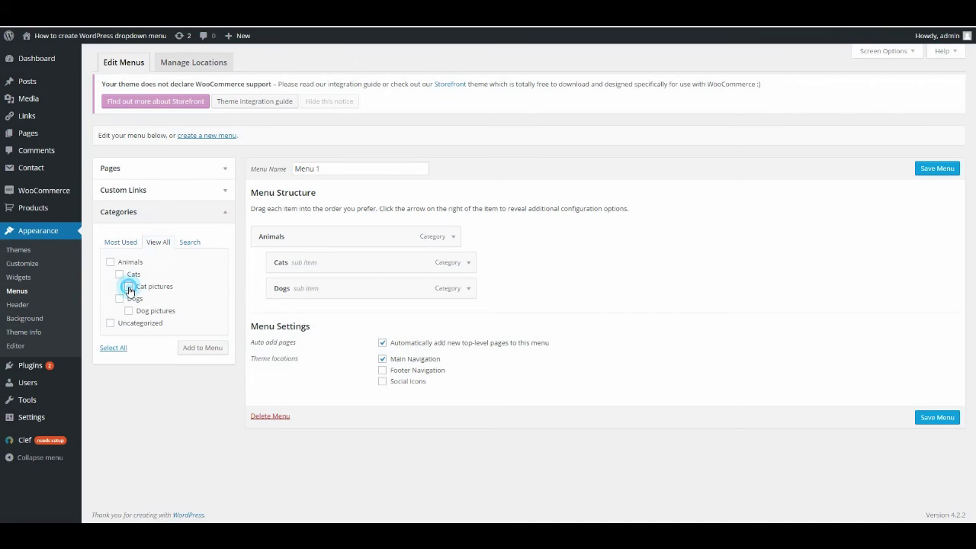
click(129, 311)
click(190, 350)
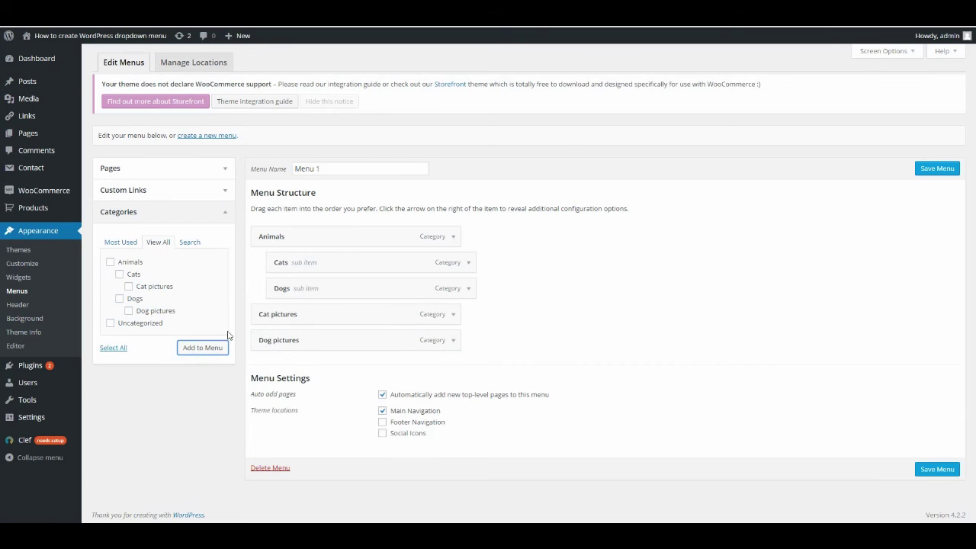
Nest Cat pictures under Cats and Dog pictures under Dogs, then save the menu.
click(291, 316)
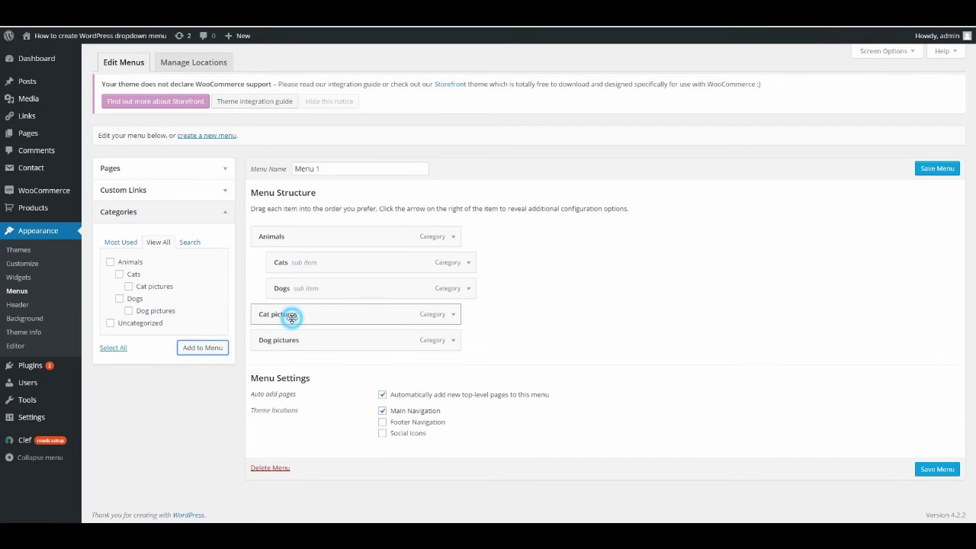
drag(292, 317, 325, 294)
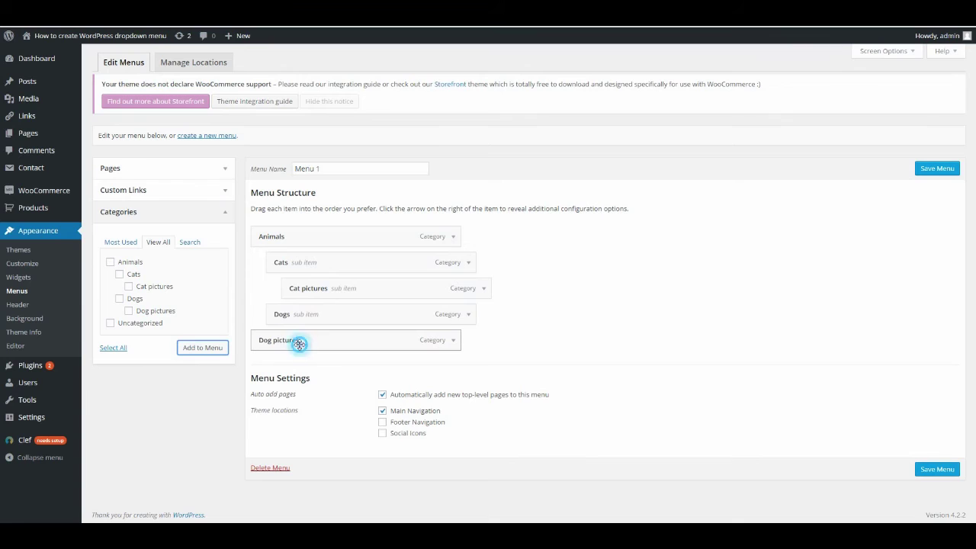
drag(299, 345, 338, 343)
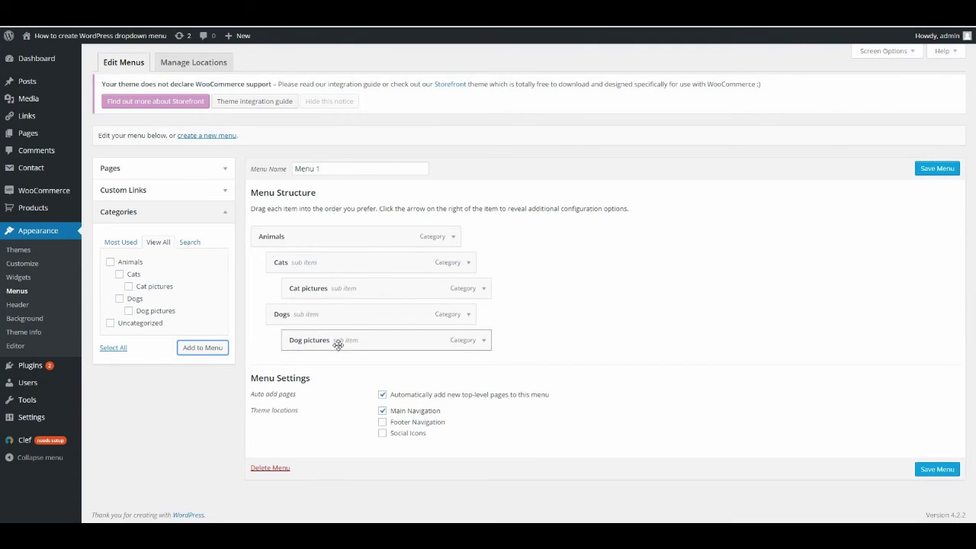
click(951, 473)
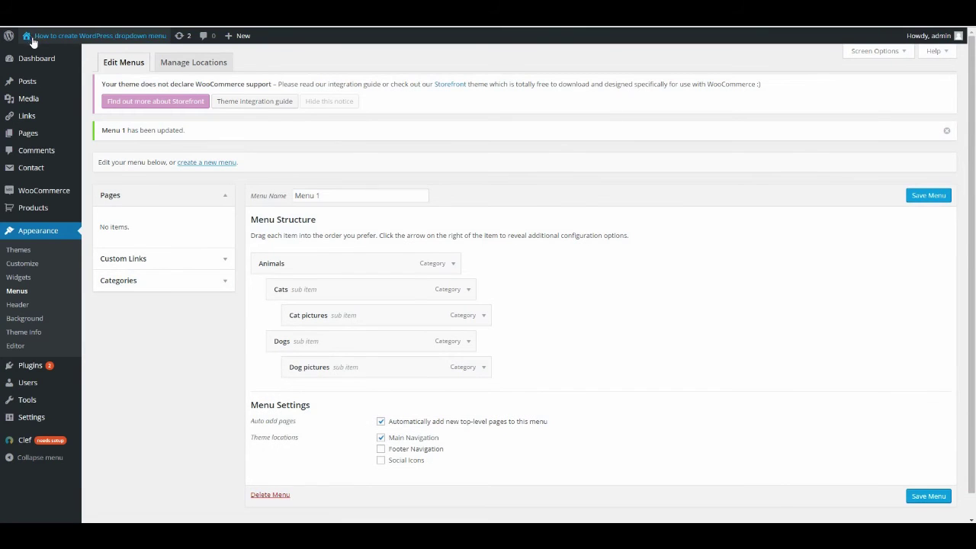
Visit the live site and check the Animals dropdown with Cats, Dogs and their picture items.
click(32, 38)
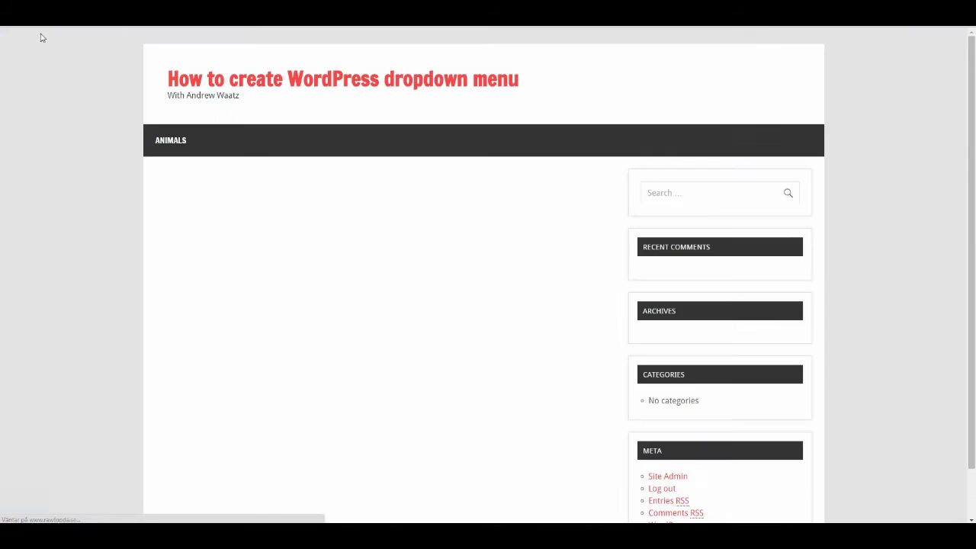
mouse_move(43, 36)
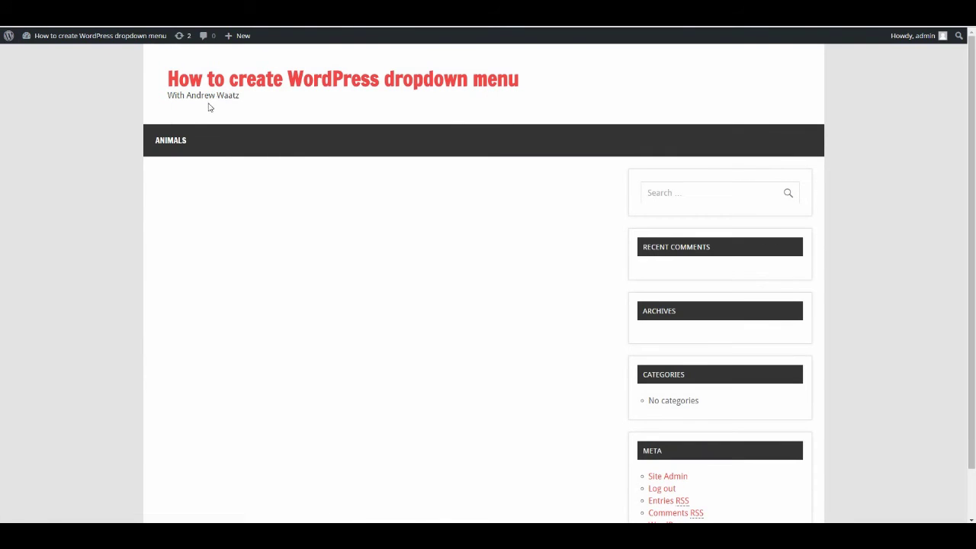
mouse_move(164, 145)
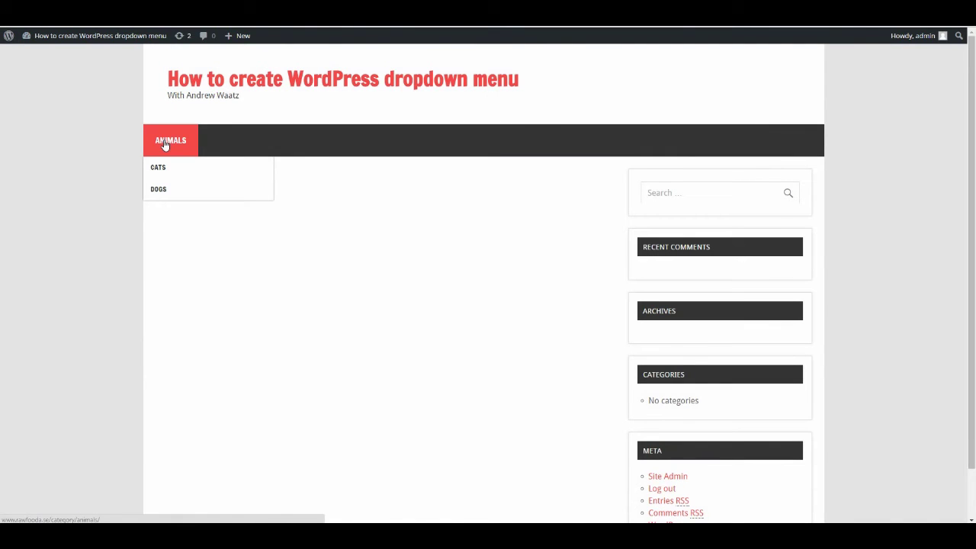
mouse_move(163, 169)
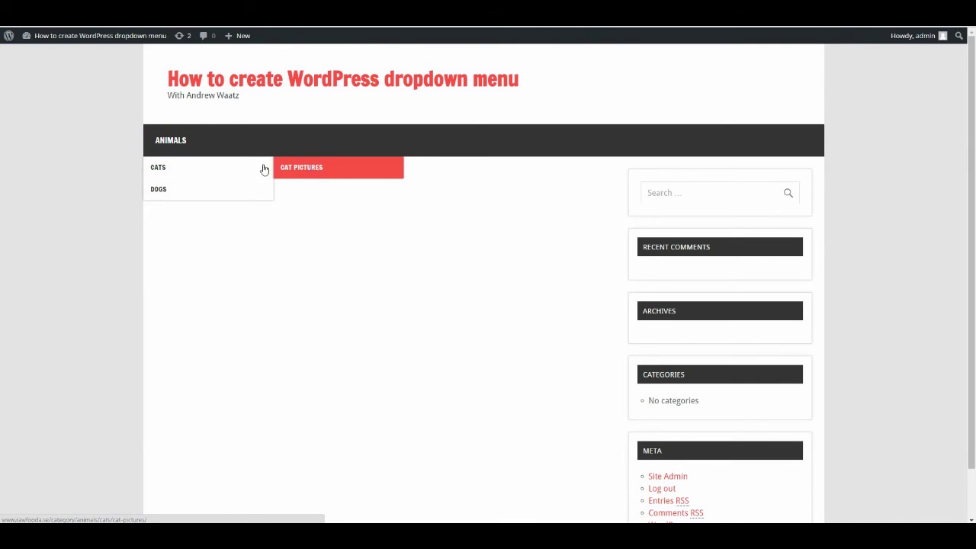
mouse_move(160, 191)
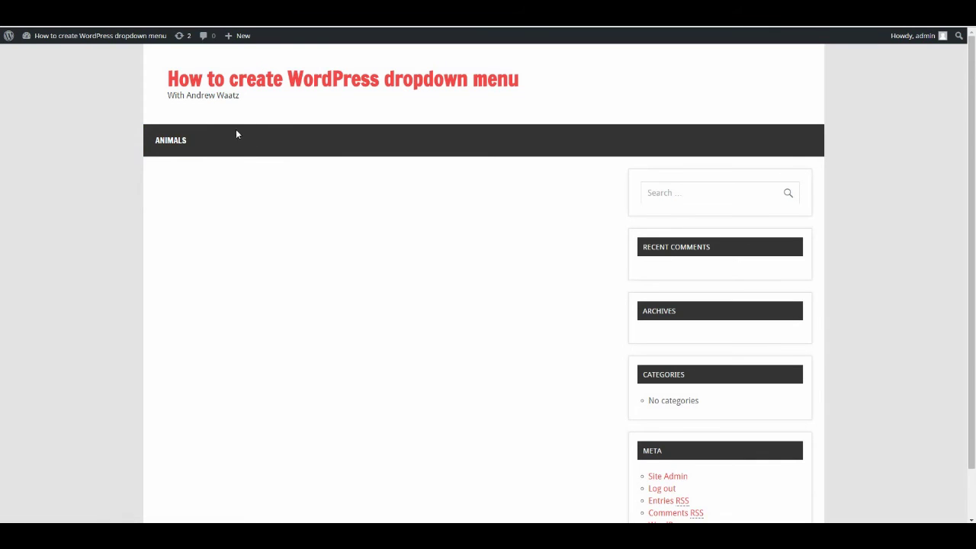
Create a new top-level post category named Cars.
click(46, 38)
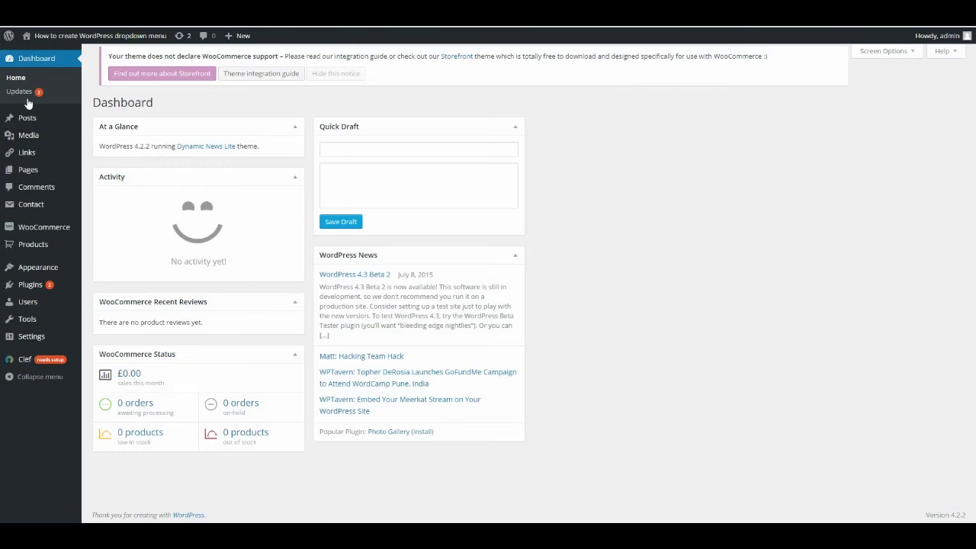
mouse_move(27, 118)
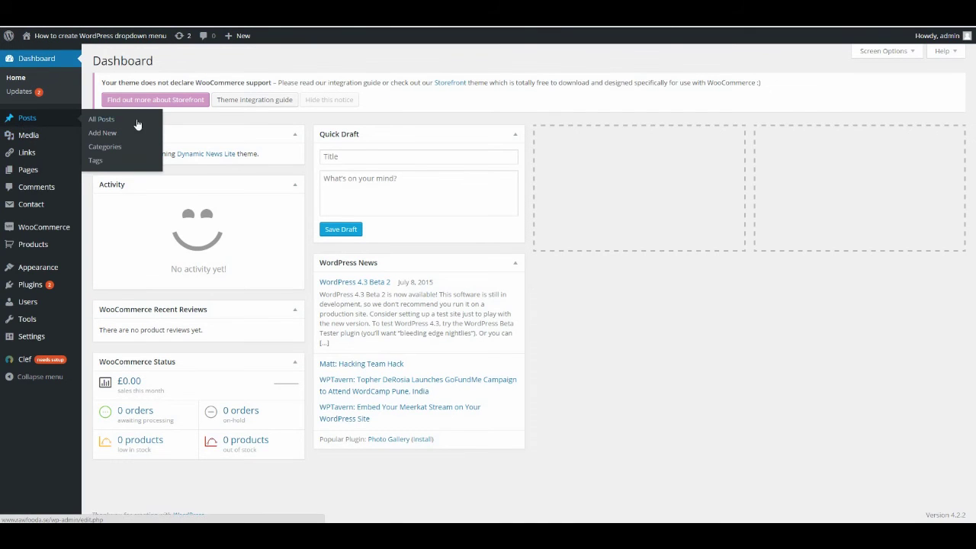
click(116, 147)
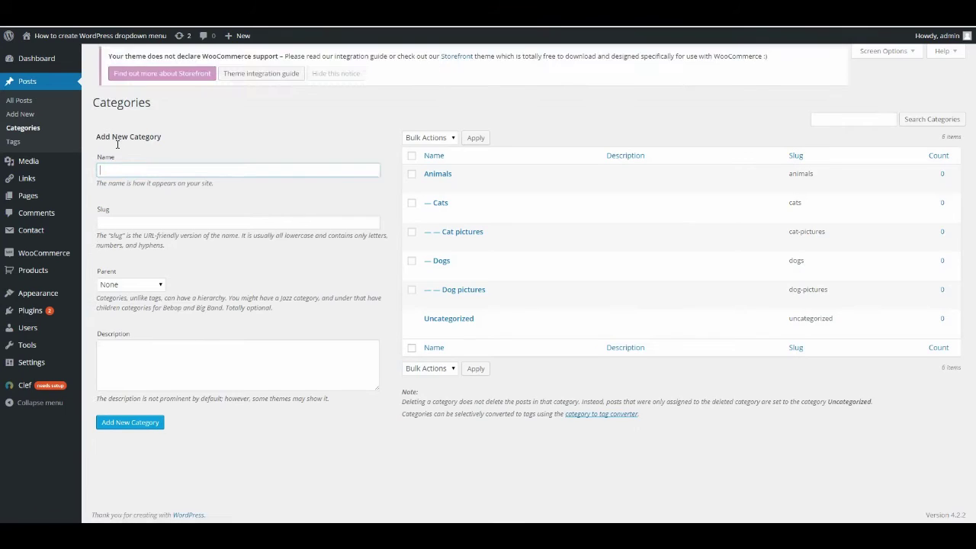
click(138, 175)
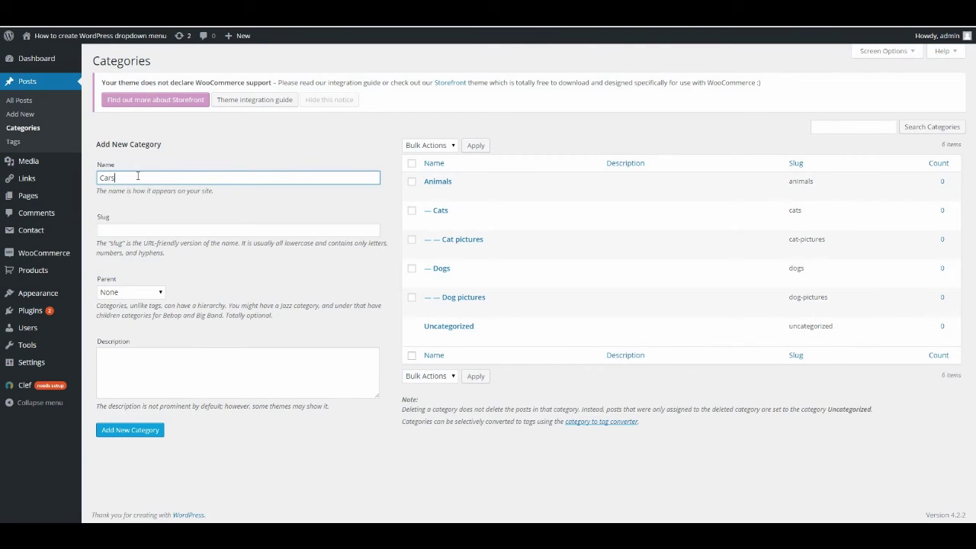
click(113, 224)
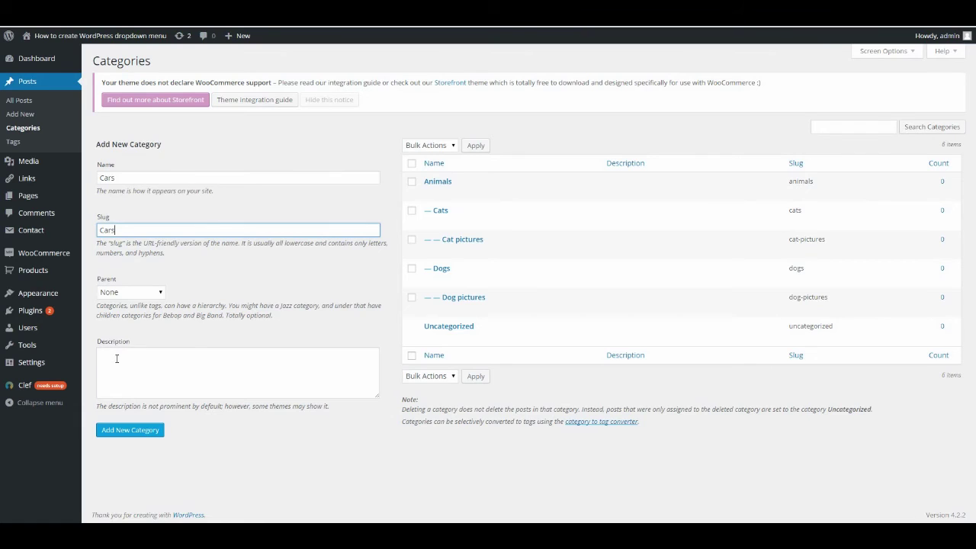
click(129, 431)
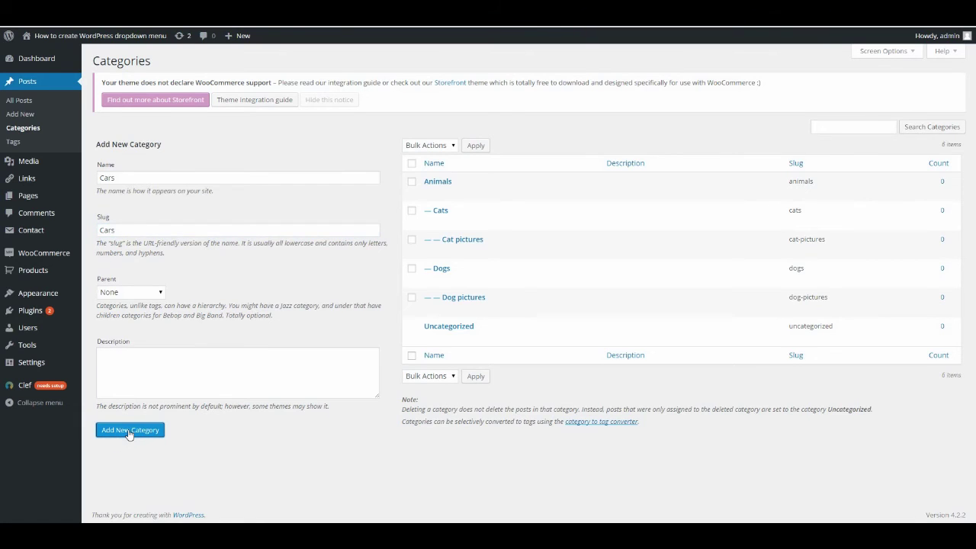
Add a Bmw category (slug bmw) with Cars as its parent.
click(111, 179)
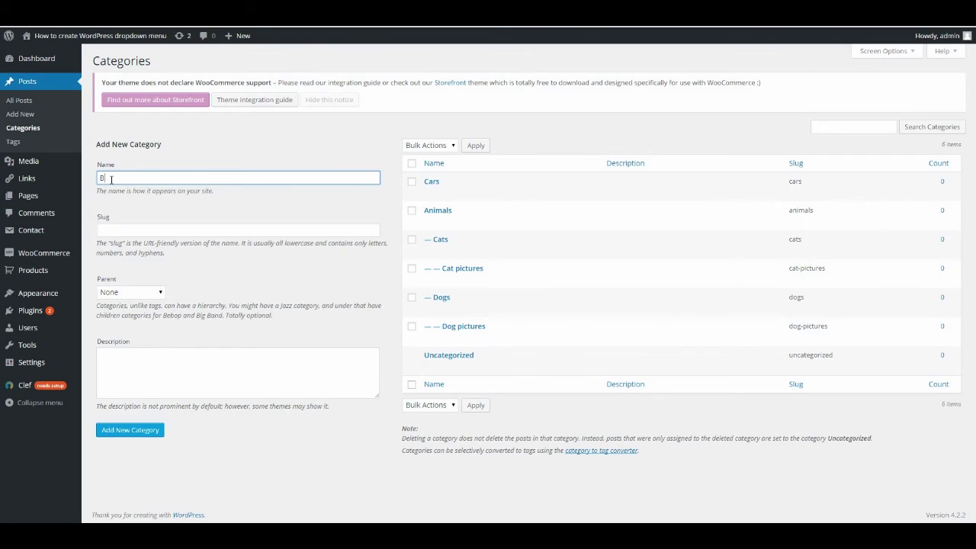
click(111, 230)
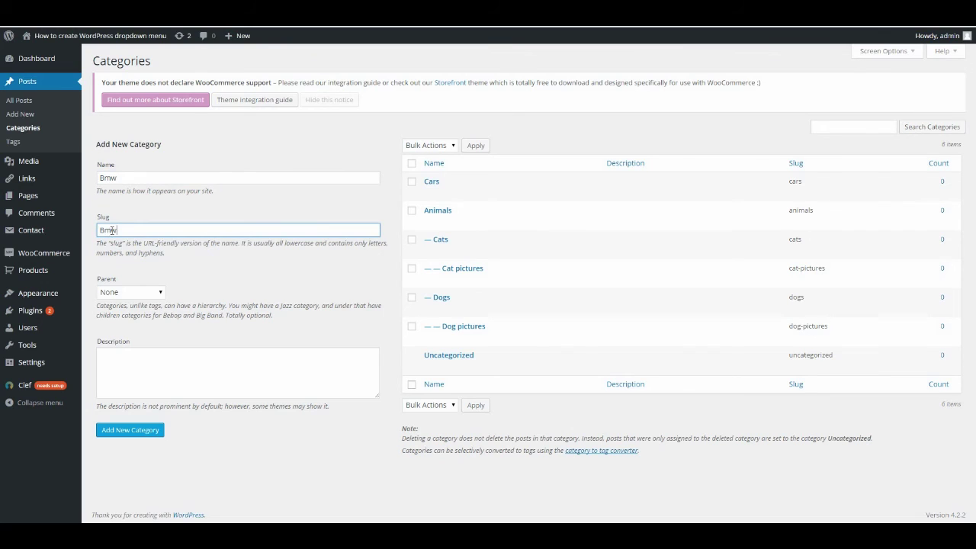
click(128, 293)
click(126, 296)
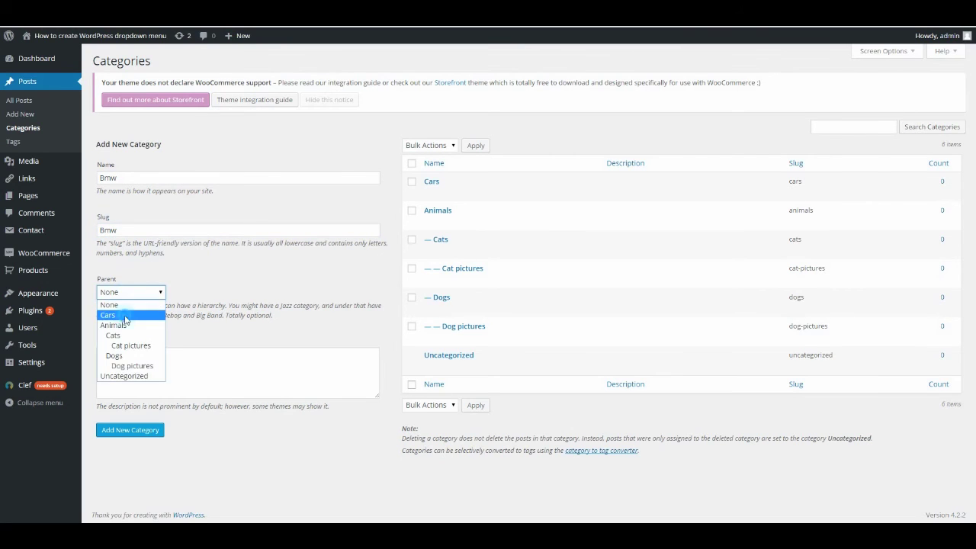
click(122, 315)
click(127, 439)
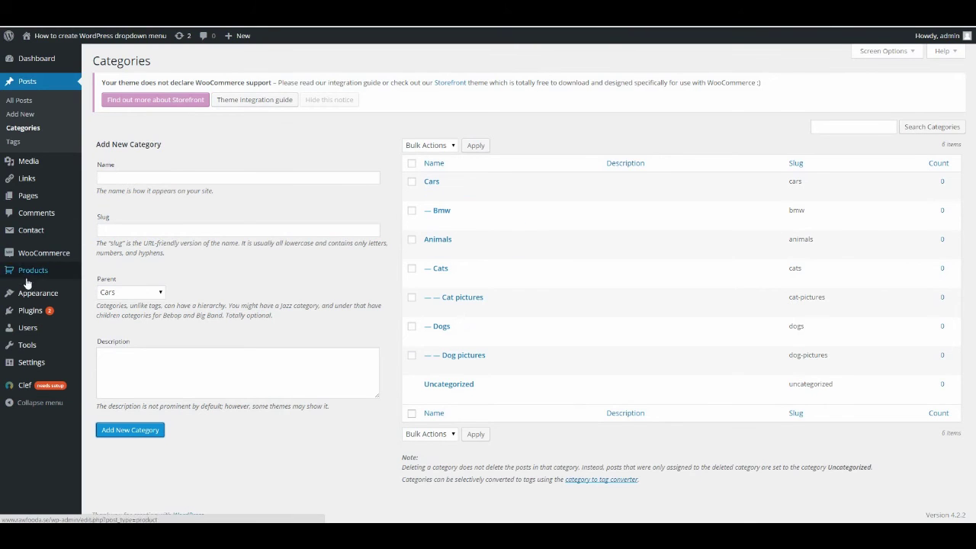
mouse_move(34, 297)
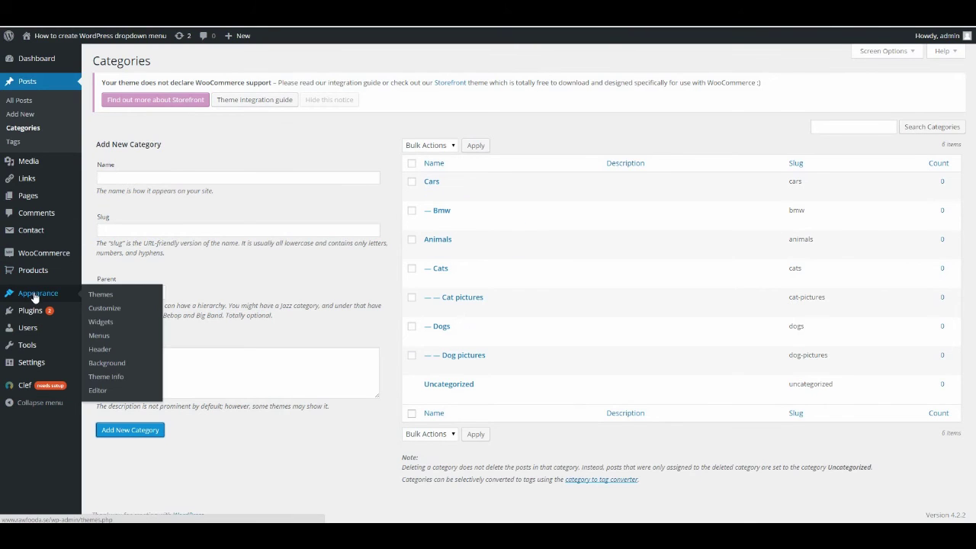
Add the Cars and Bmw categories to Menu 1.
click(108, 336)
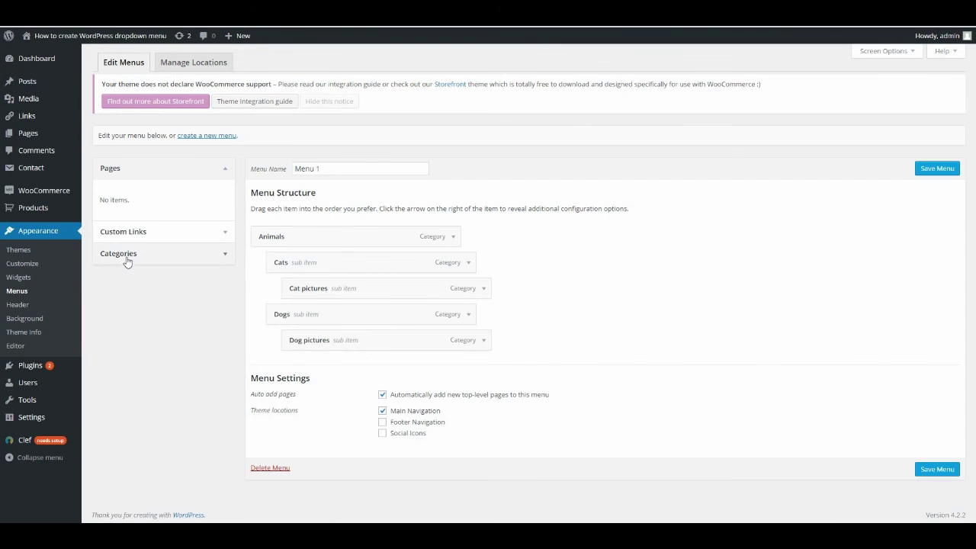
click(124, 252)
click(158, 242)
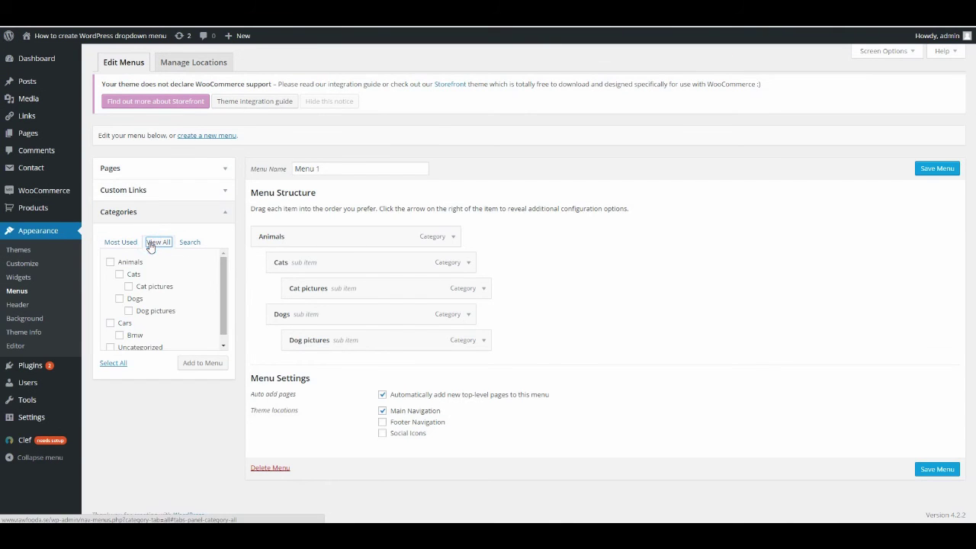
scroll(133, 292, down, 1)
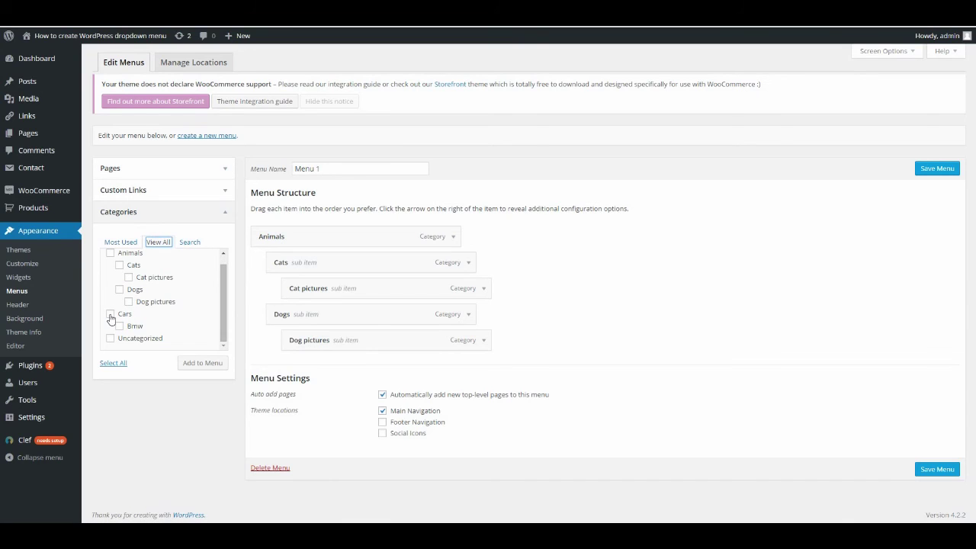
click(111, 315)
click(119, 325)
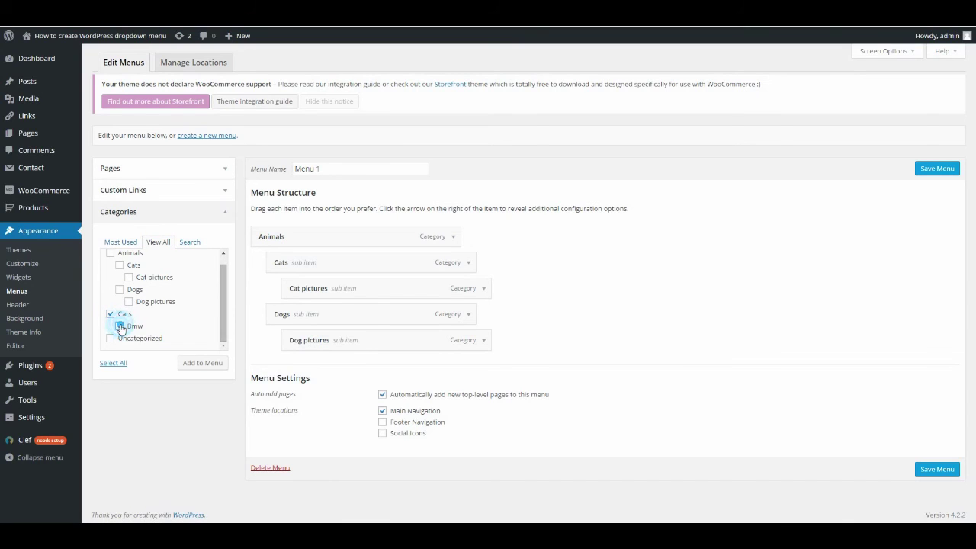
click(191, 369)
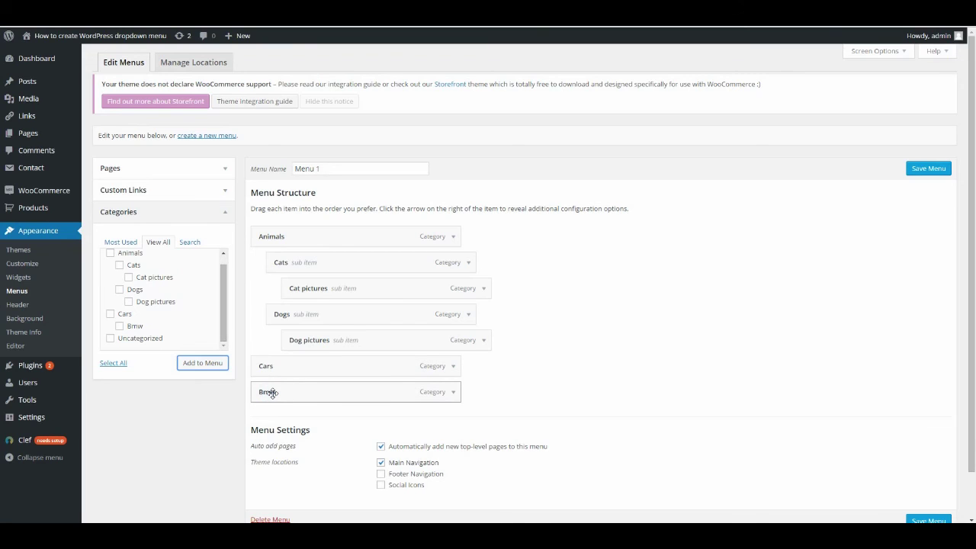
Nest Bmw under Cars, save Menu 1, and view the live site.
drag(273, 394, 290, 393)
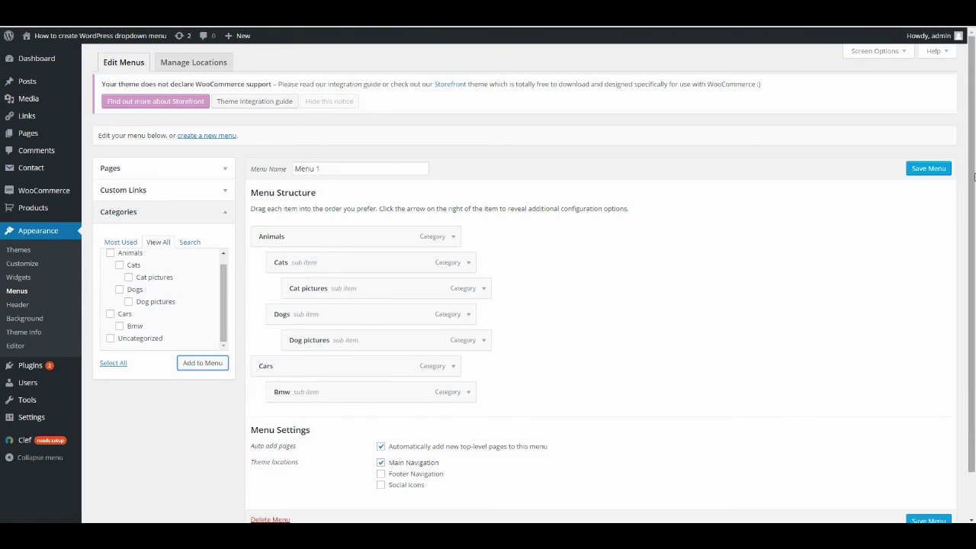
click(931, 169)
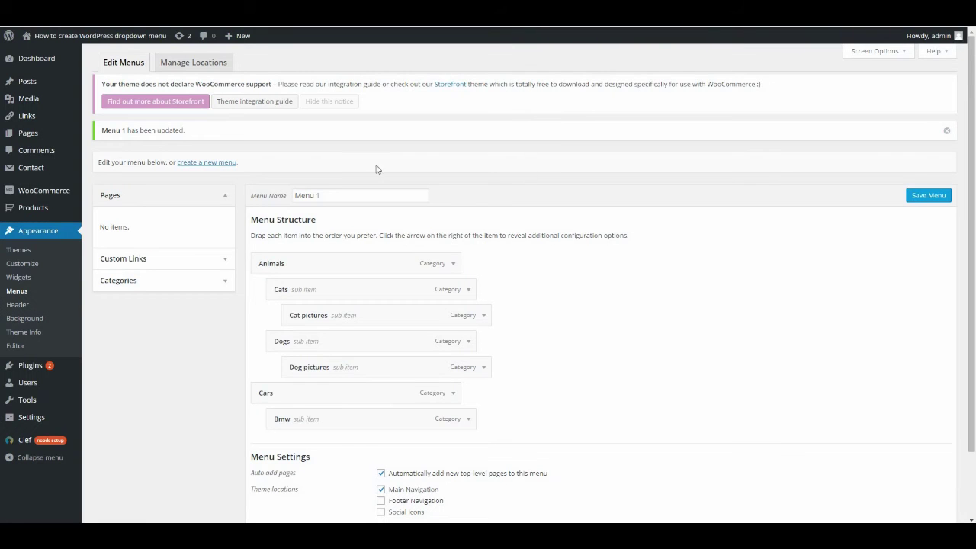
click(59, 40)
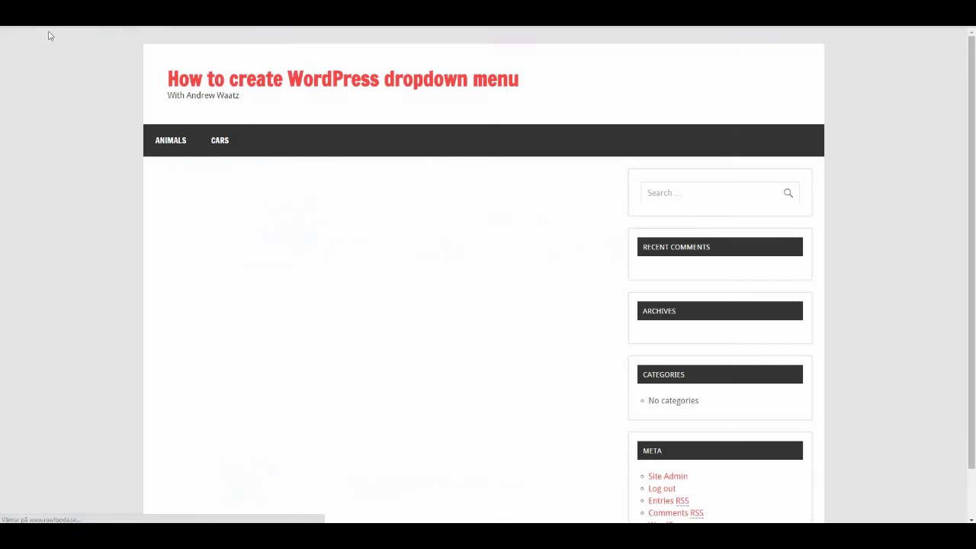
mouse_move(168, 137)
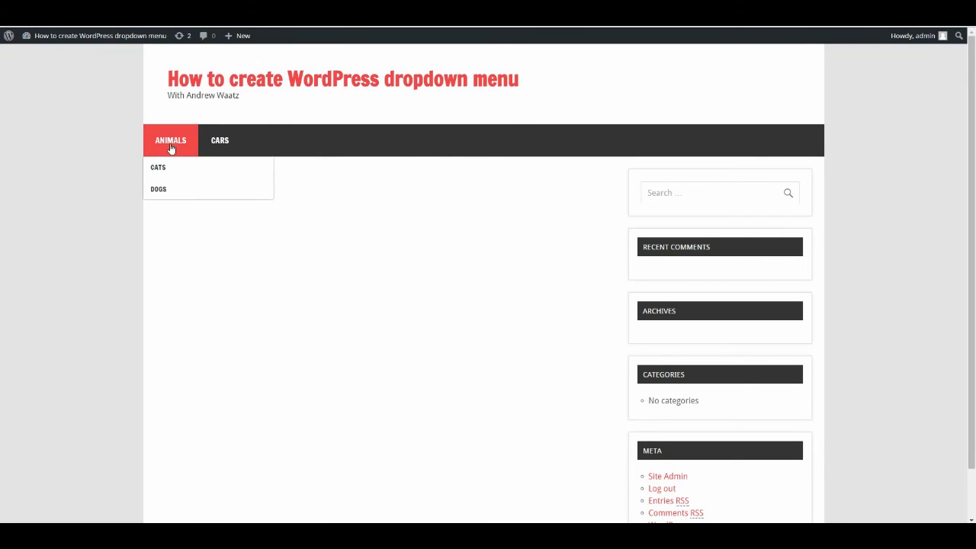
mouse_move(218, 142)
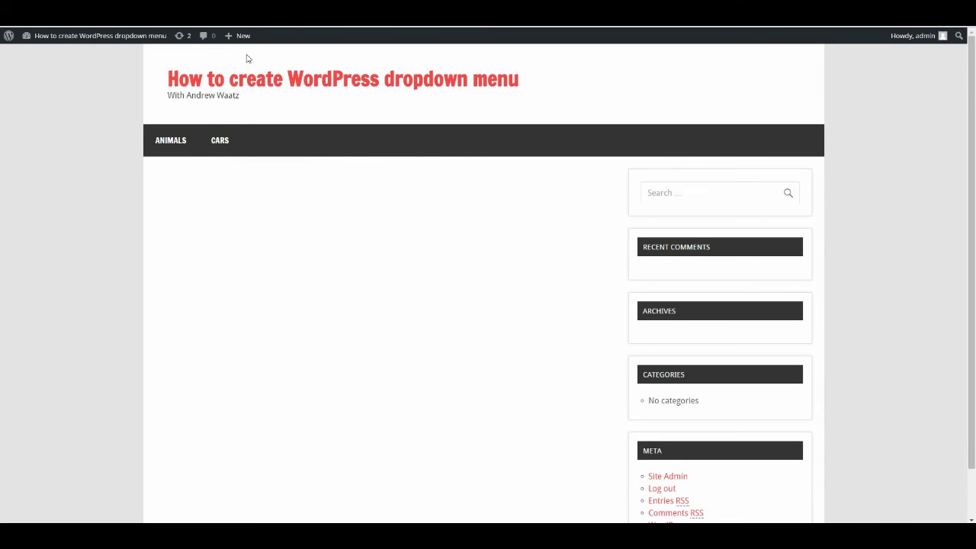
mouse_move(244, 37)
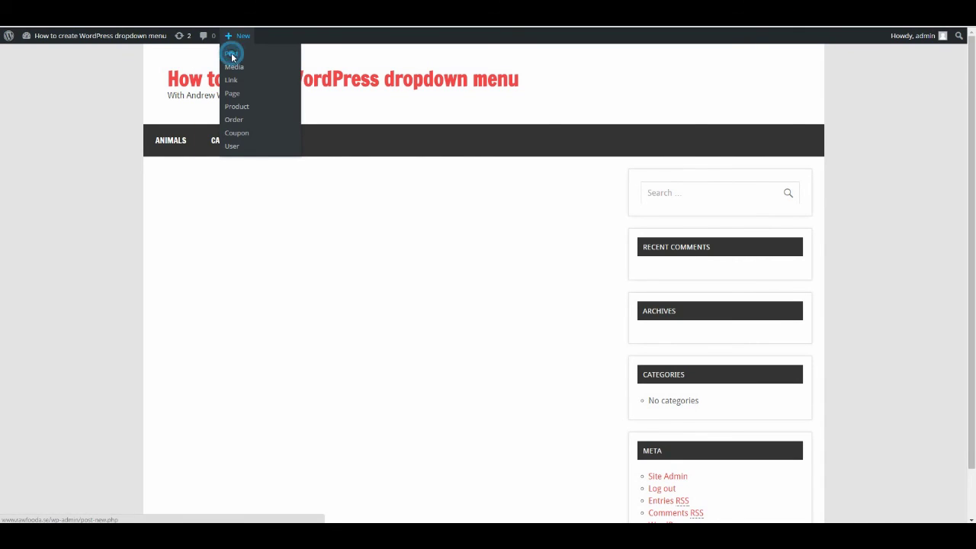
Start a new post titled 'Dog picture' with body text 'Very nice dog'.
click(231, 54)
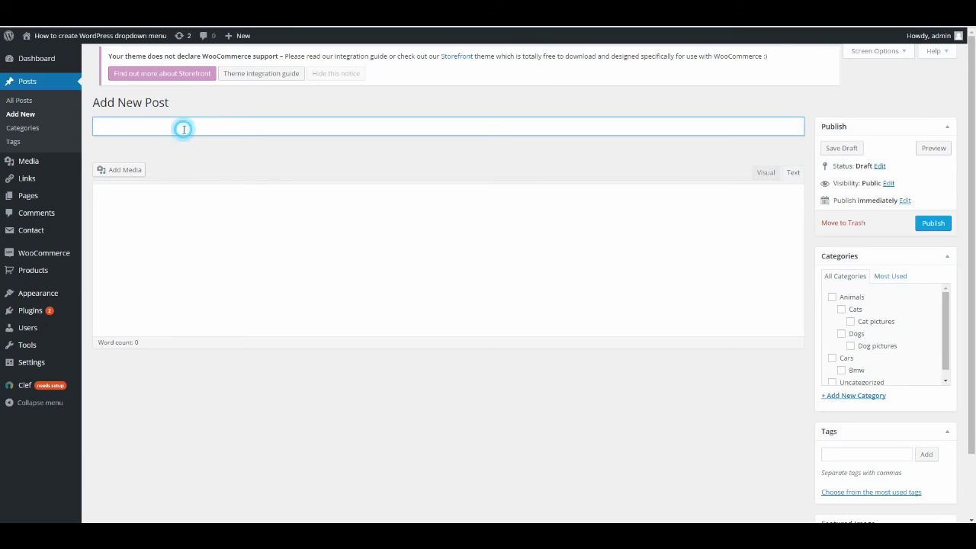
click(183, 130)
text(Dog picture)
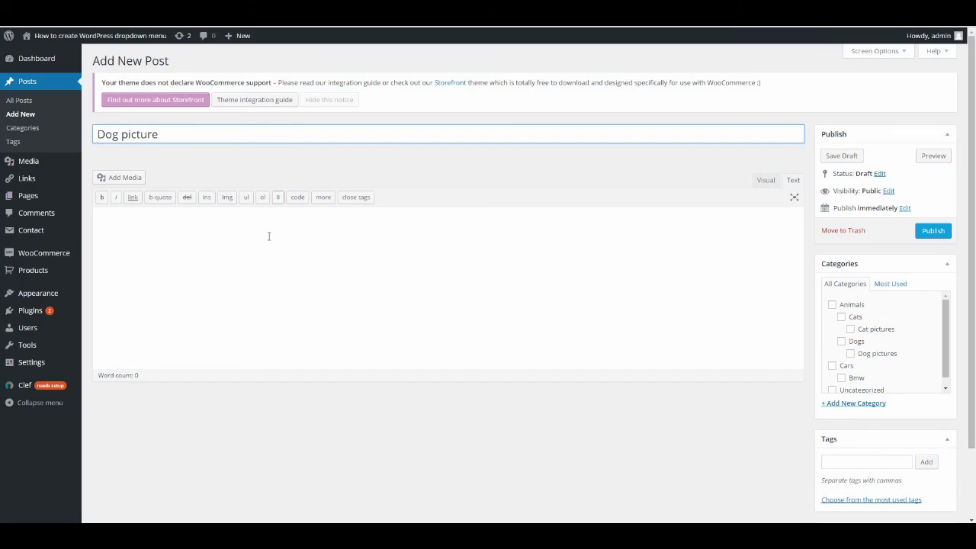
click(263, 240)
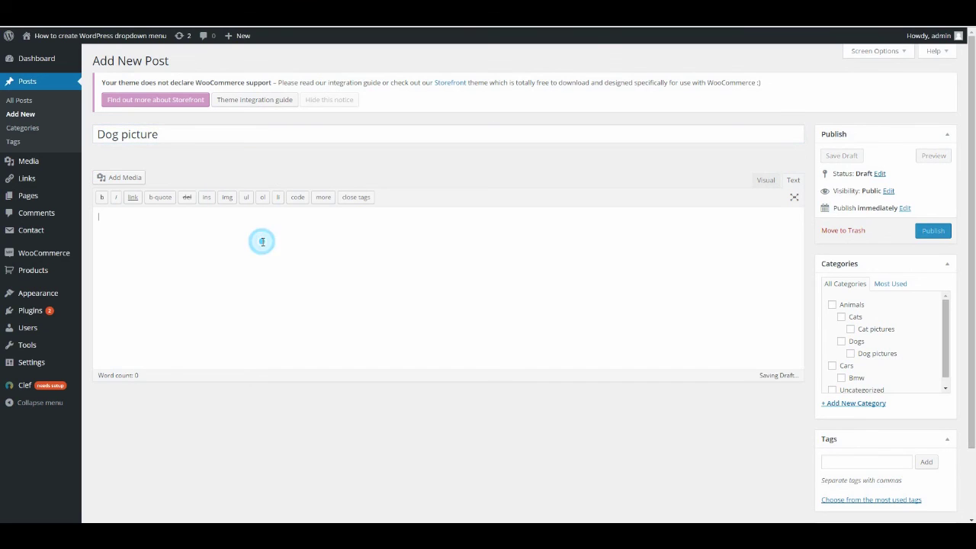
text(Very nice dog)
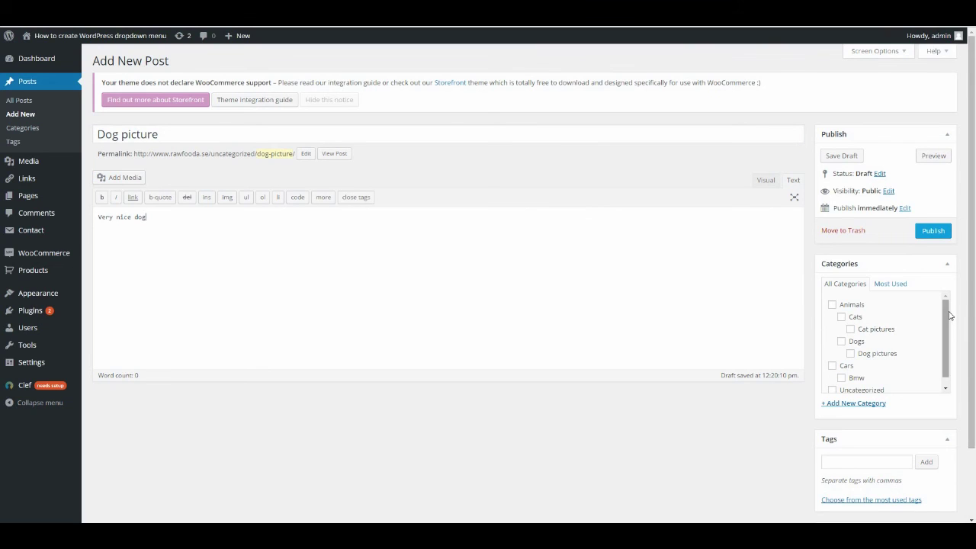
File the post under Animals, Dogs and Dog pictures, then publish it.
drag(945, 312, 942, 339)
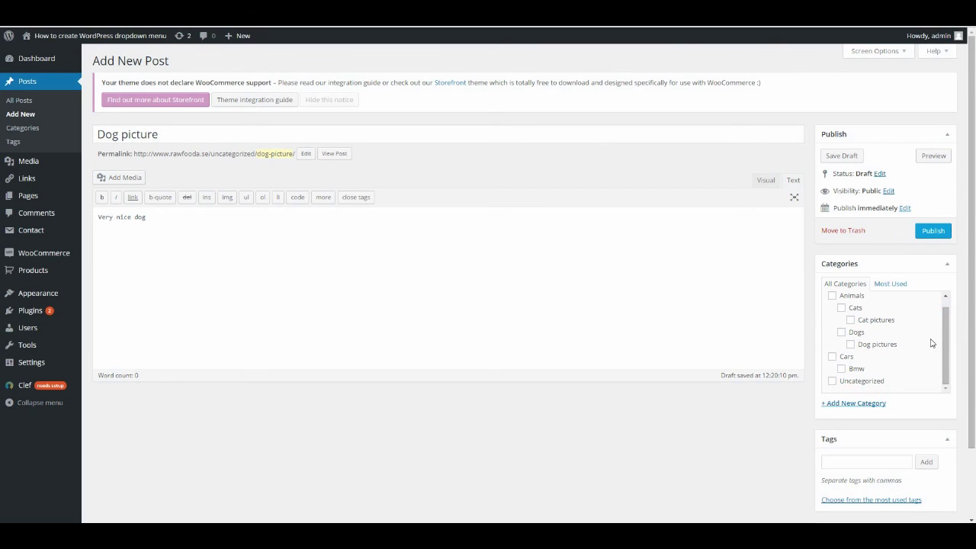
click(841, 332)
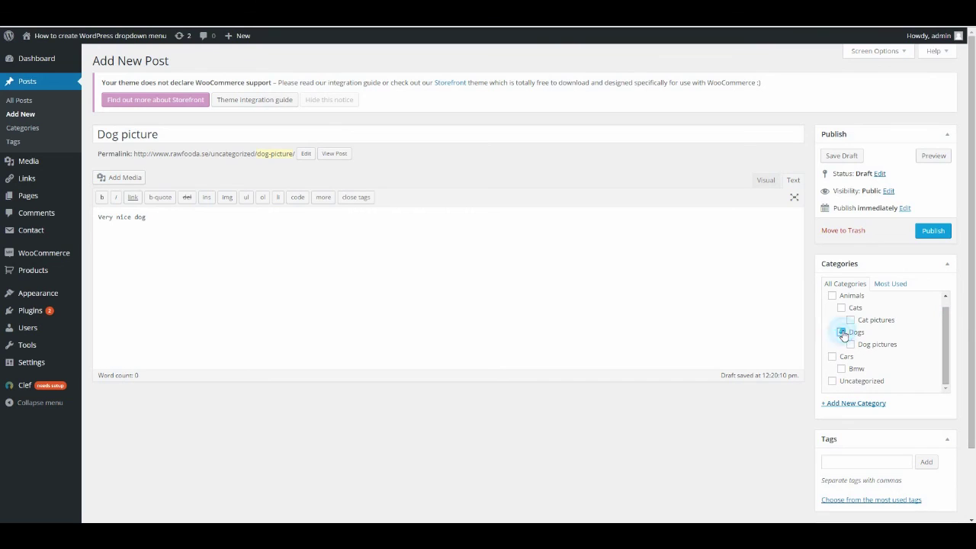
click(831, 296)
click(851, 345)
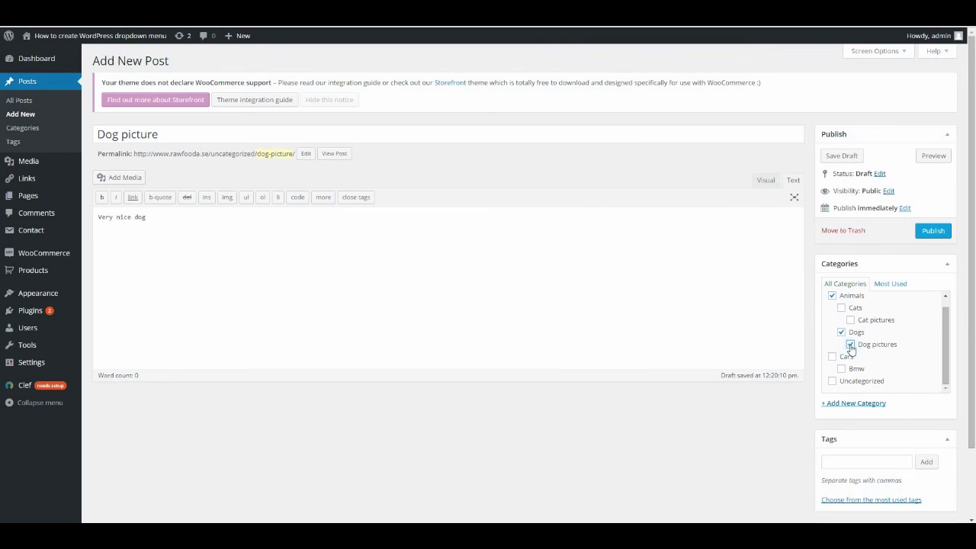
click(938, 230)
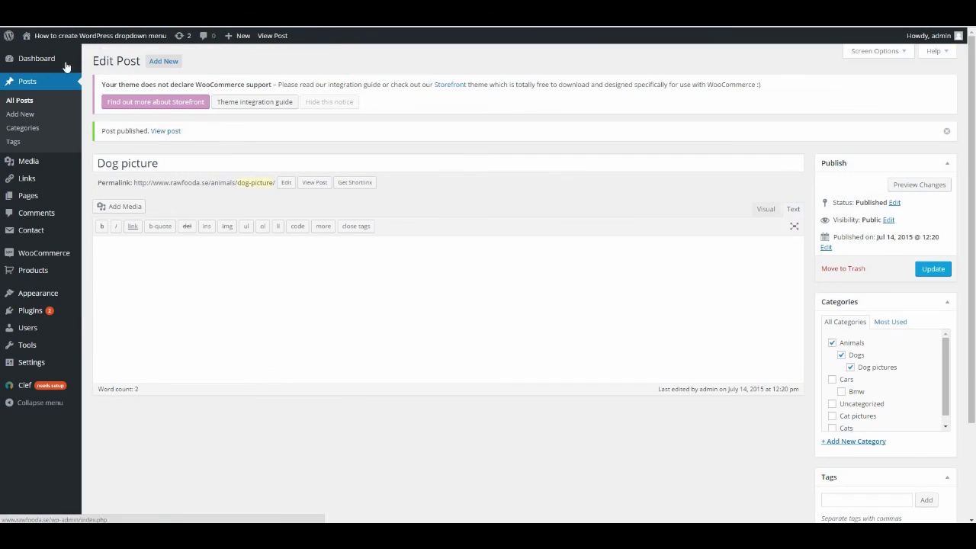
On the live site, browse the Animals, Dogs, Dog pictures and Cats archives via the dropdowns.
click(58, 36)
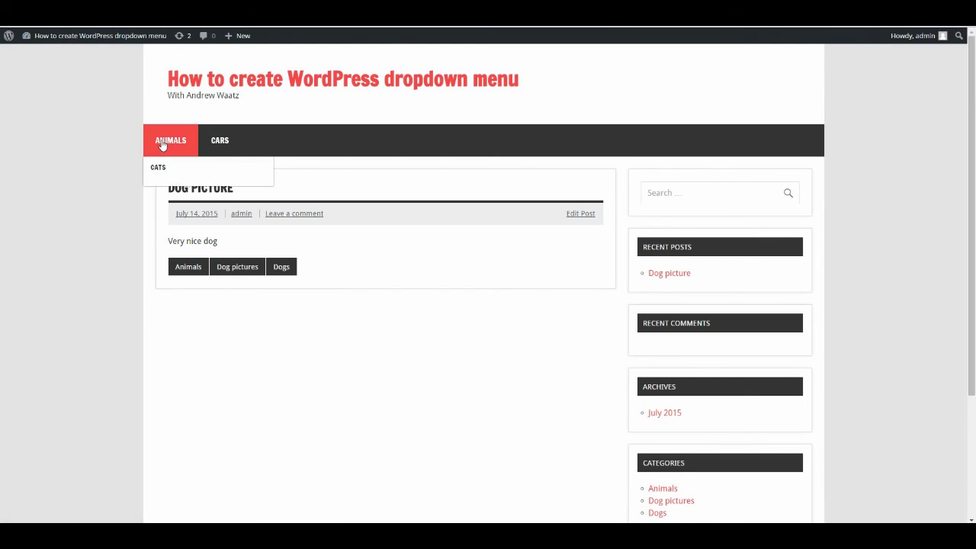
click(163, 143)
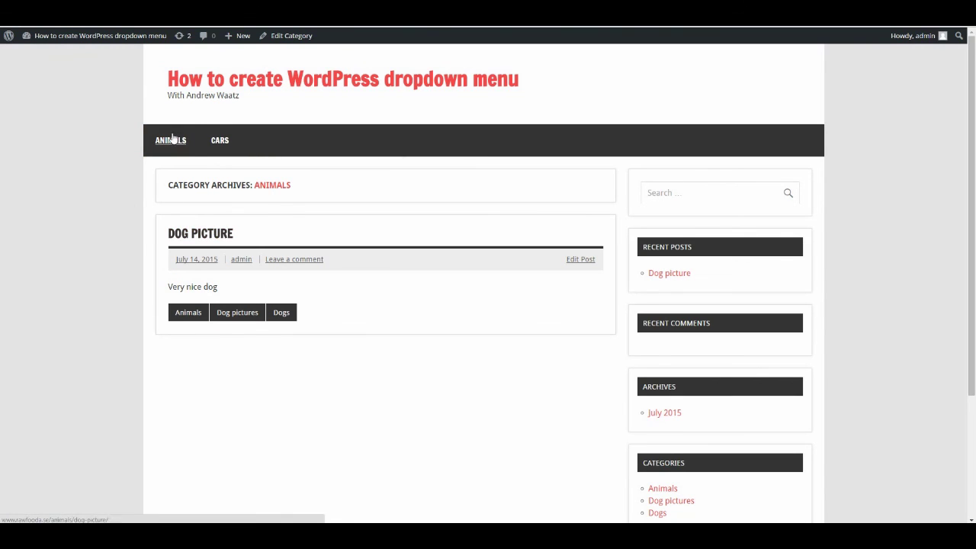
mouse_move(163, 141)
click(158, 194)
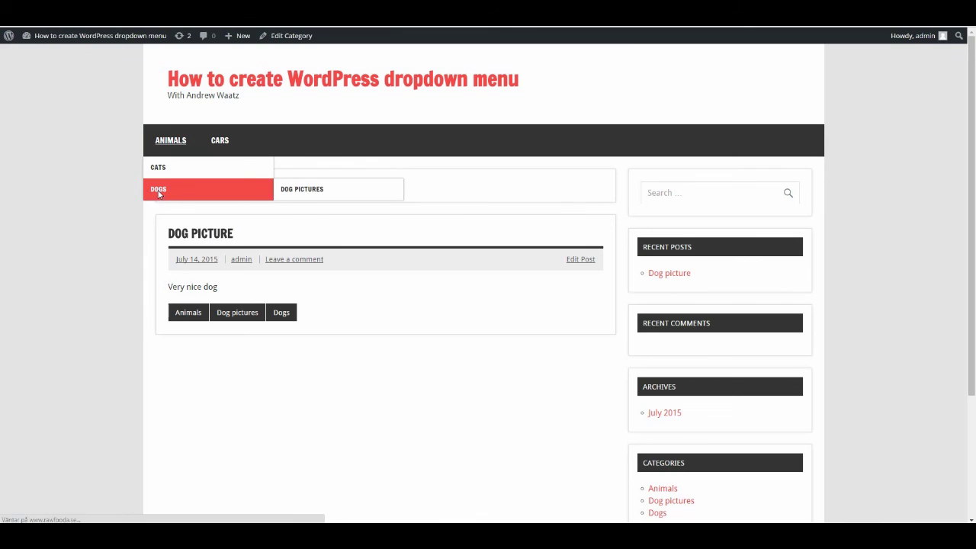
mouse_move(169, 140)
mouse_move(176, 187)
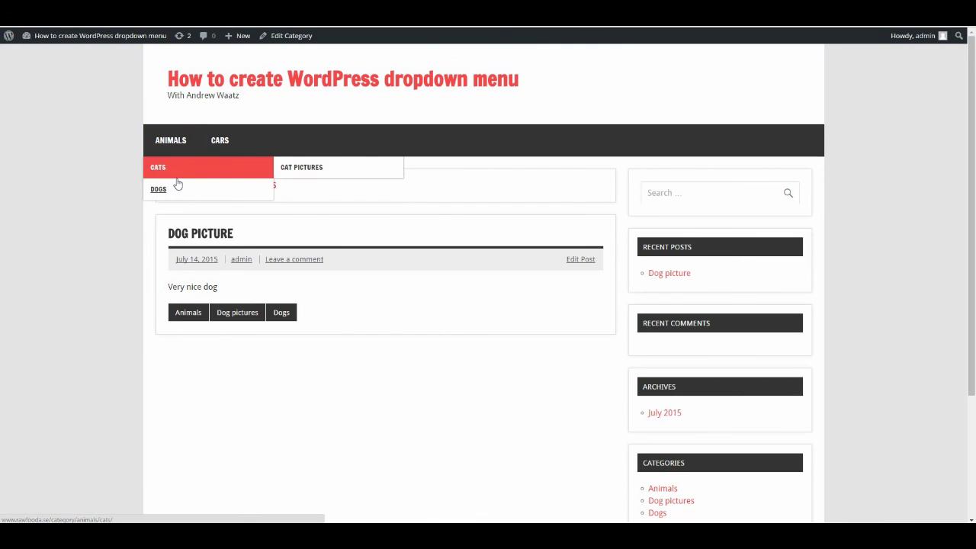
click(302, 190)
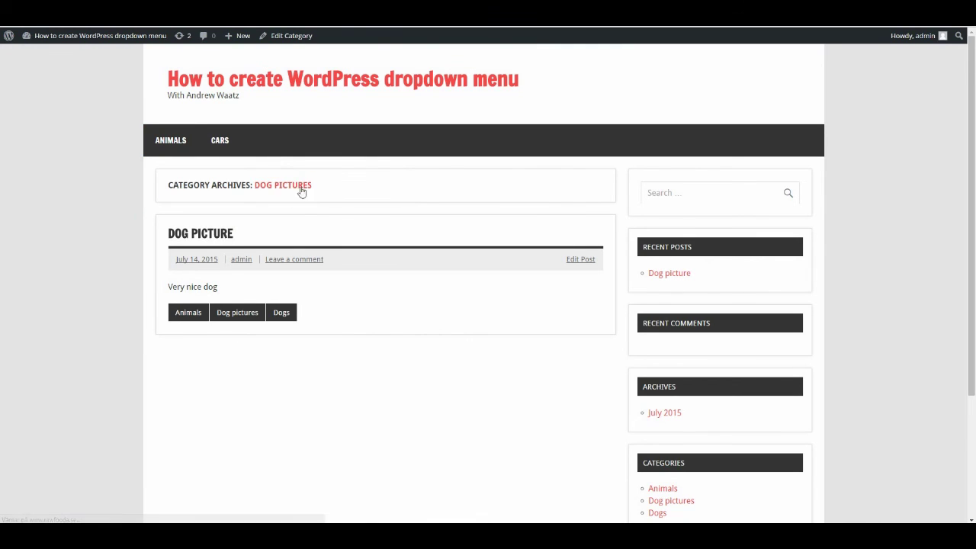
mouse_move(163, 152)
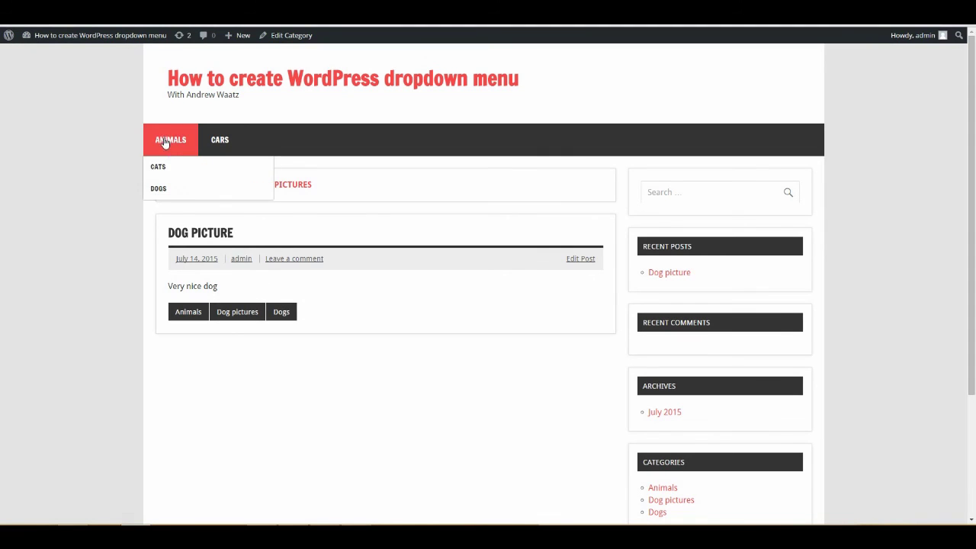
click(165, 165)
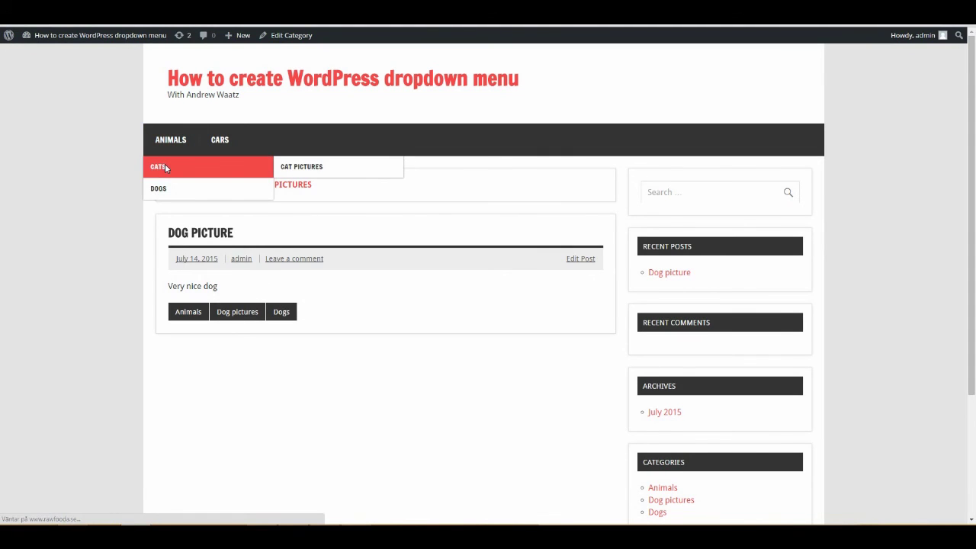